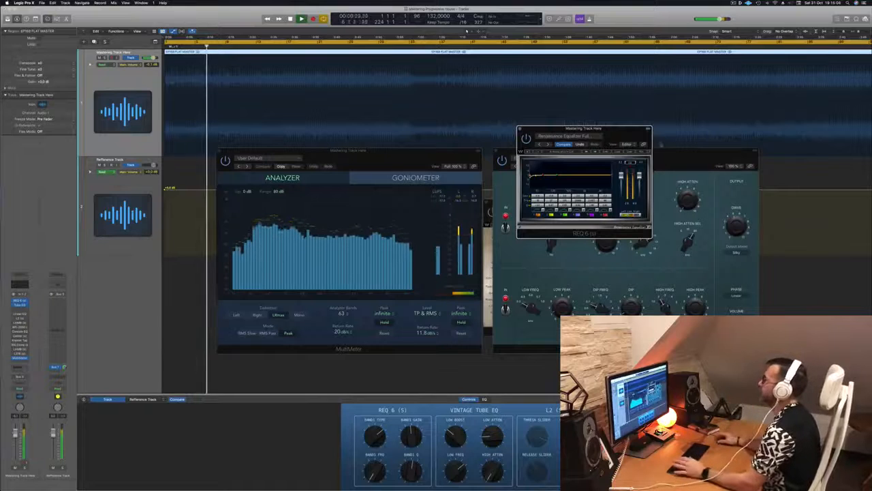
# Bring the MultiMeter forward and move the REQ 6 equalizer window up, partly clear of the vintage EQ's controls.
pyautogui.click(424, 156)
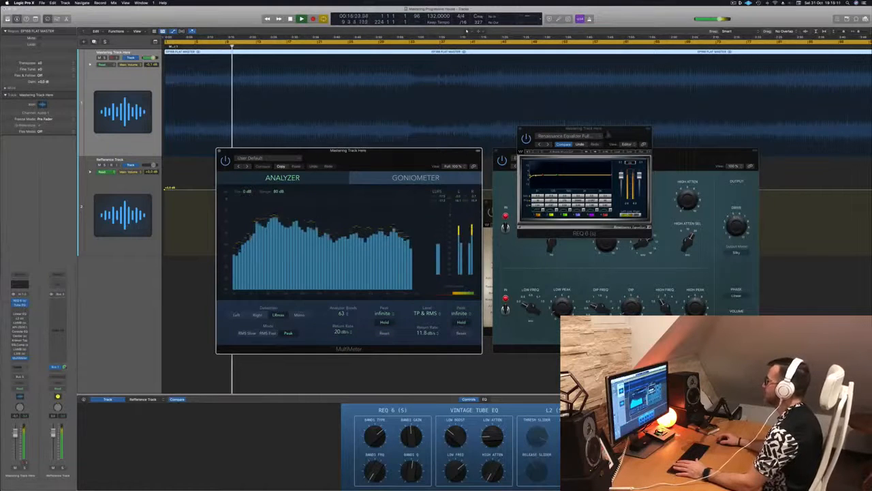
pyautogui.moveTo(607, 135); pyautogui.dragTo(592, 114)
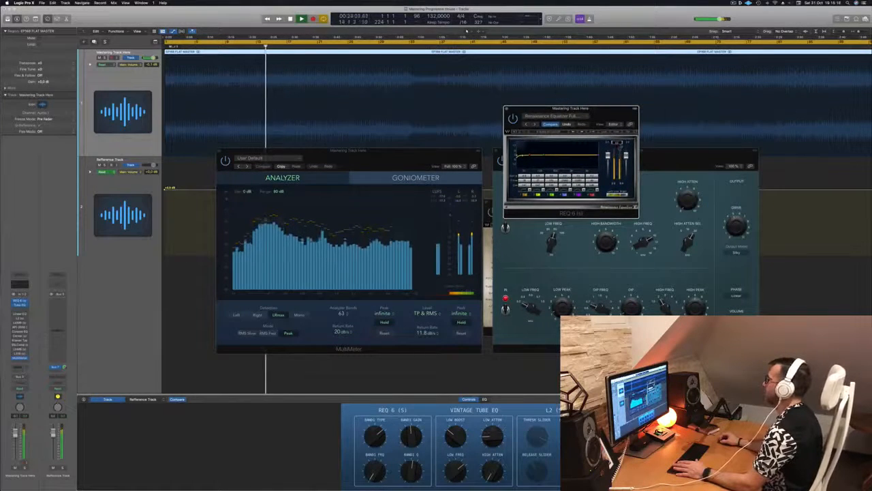
pyautogui.scroll(-3, 428, 94)
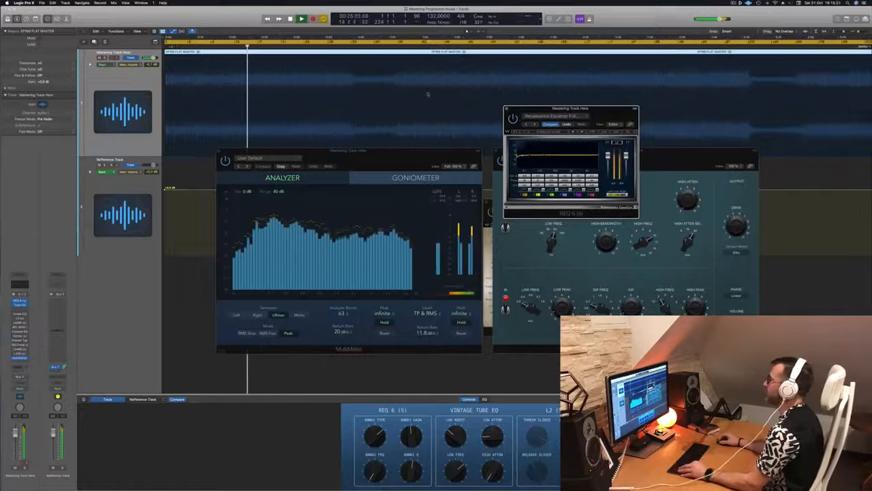
pyautogui.scroll(-1, 428, 95)
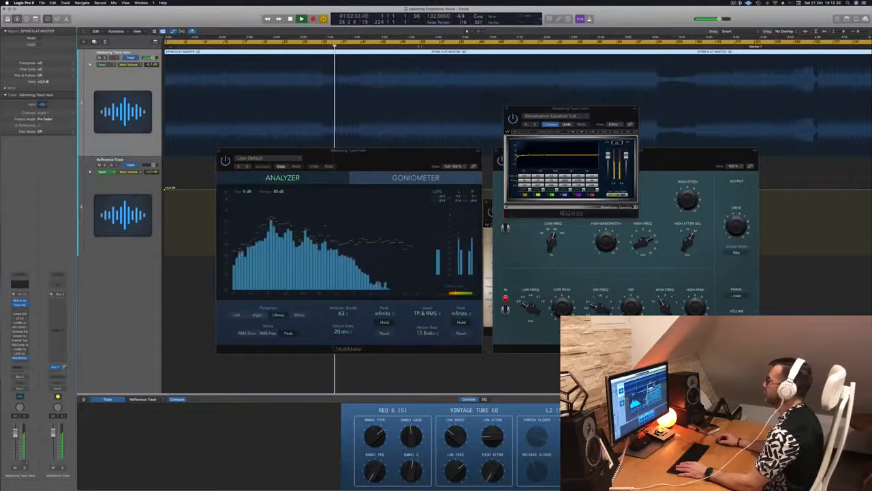
# Jump playback to a later section of the mastering track and place the REQ 6 window over the vintage EQ window.
pyautogui.click(476, 47)
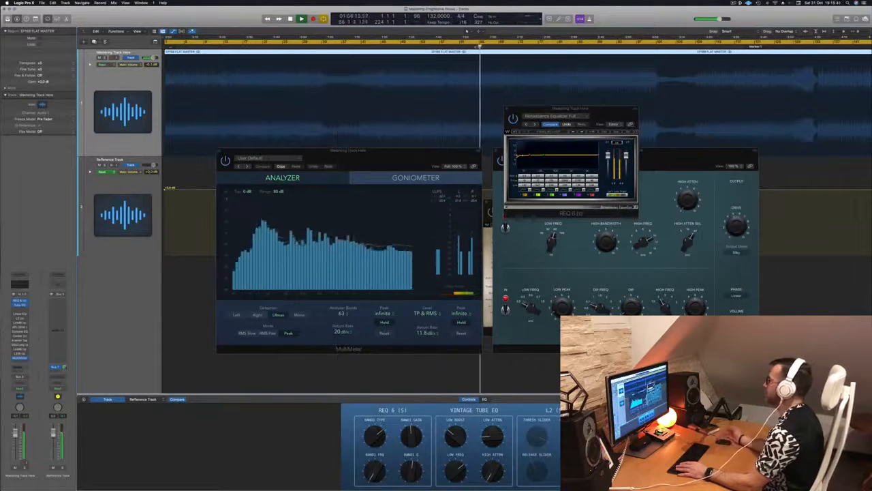
pyautogui.moveTo(608, 113); pyautogui.dragTo(428, 135)
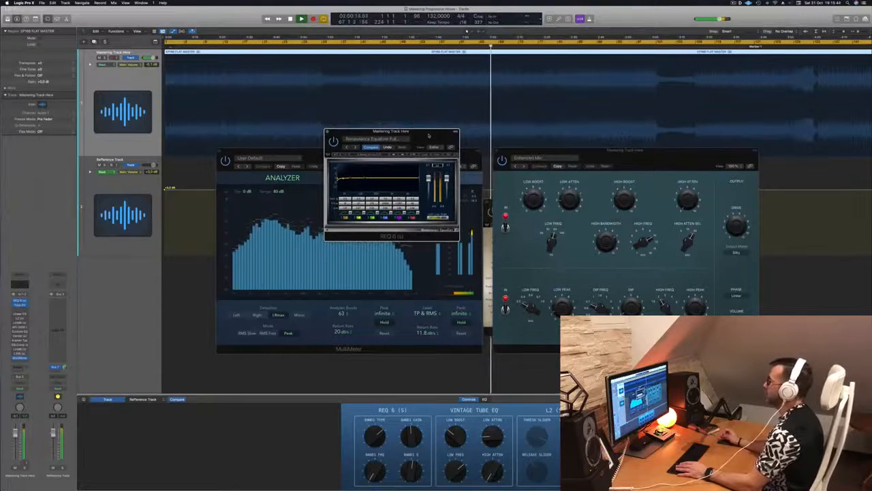
pyautogui.moveTo(428, 135); pyautogui.dragTo(713, 156)
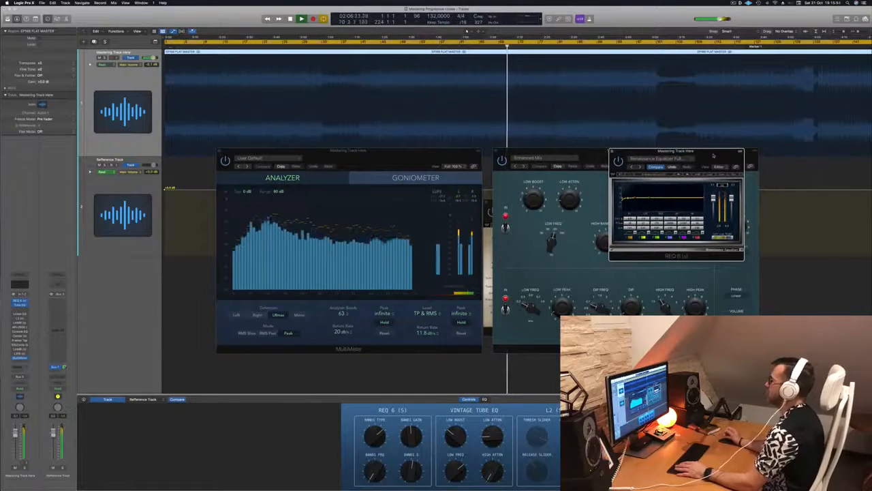
pyautogui.press('super+Left')
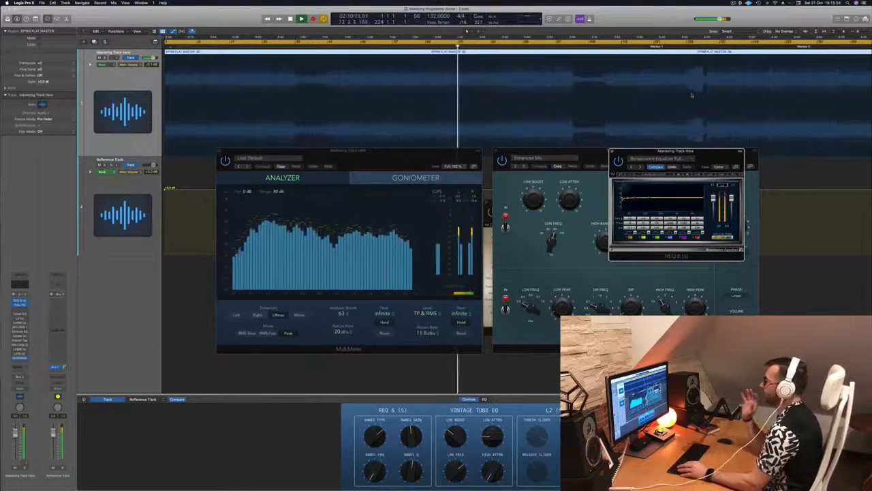
pyautogui.press('super+Left')
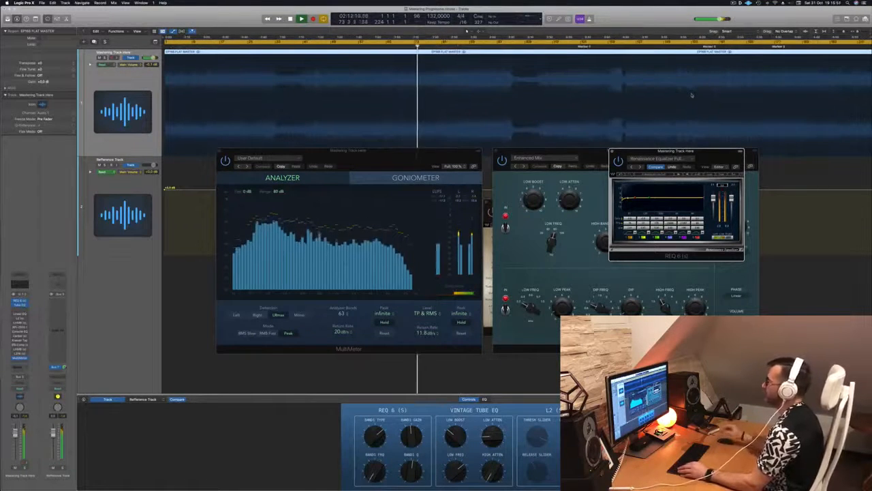
pyautogui.press('super+Left')
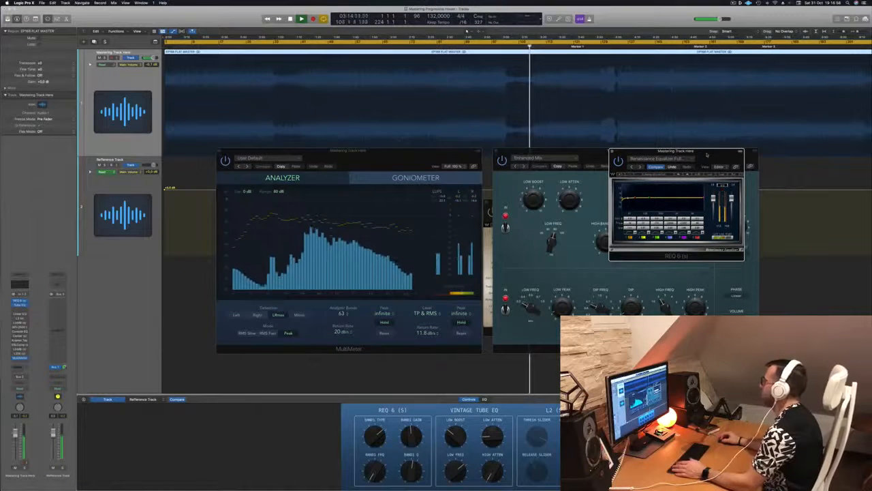
# Nudge the REQ 6 window aside and audition the passages around Marker 1 by repositioning the playhead.
pyautogui.moveTo(707, 156); pyautogui.dragTo(730, 158)
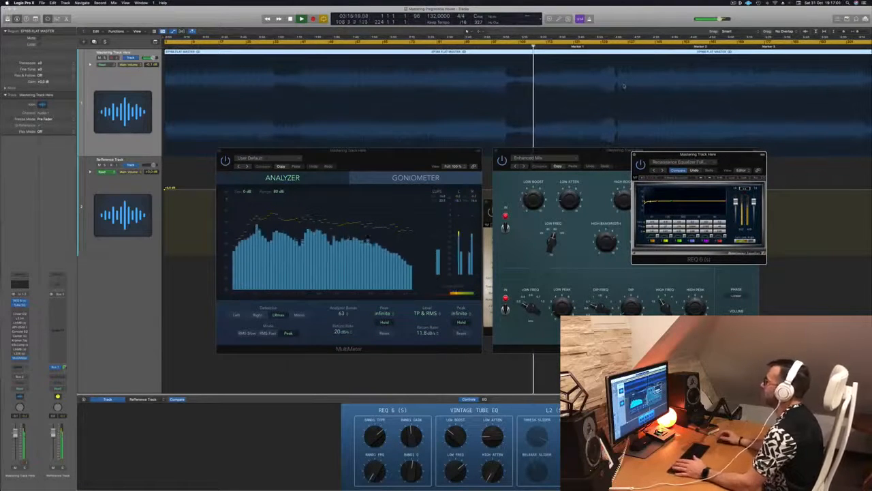
pyautogui.click(560, 46)
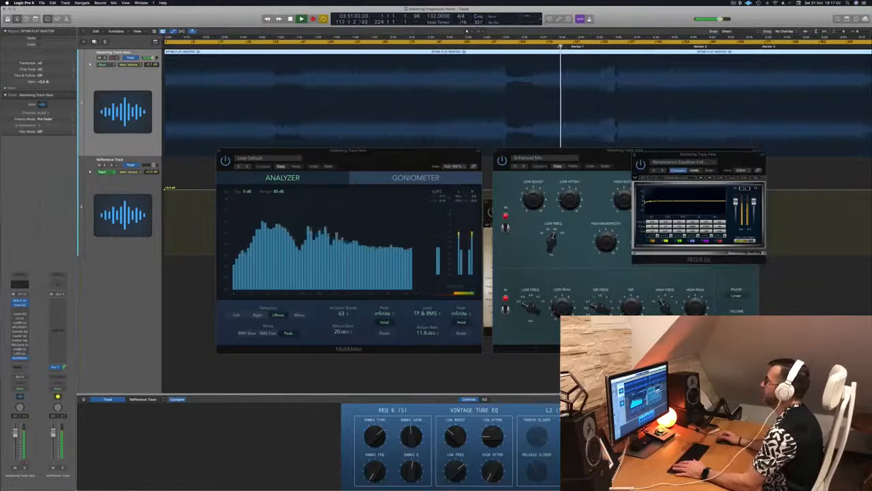
pyautogui.click(600, 46)
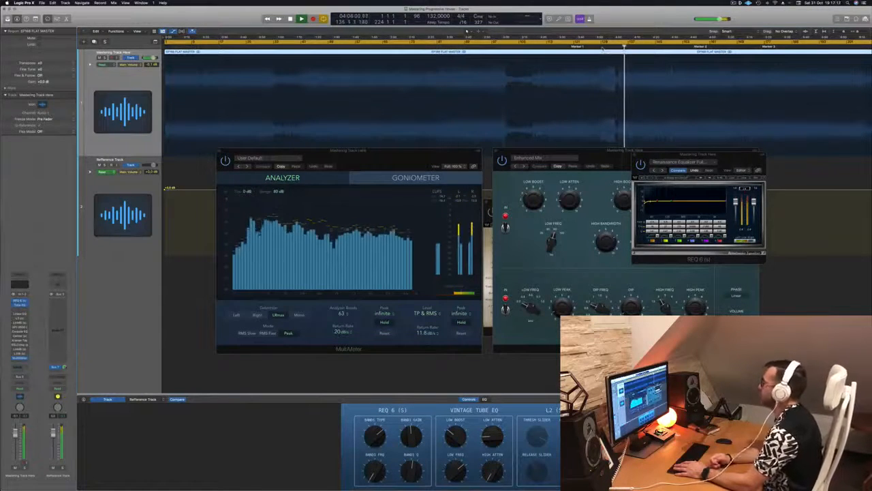
# Shift the MultiMeter window slightly and restart playback from the beginning of the mastering track.
pyautogui.click(378, 158)
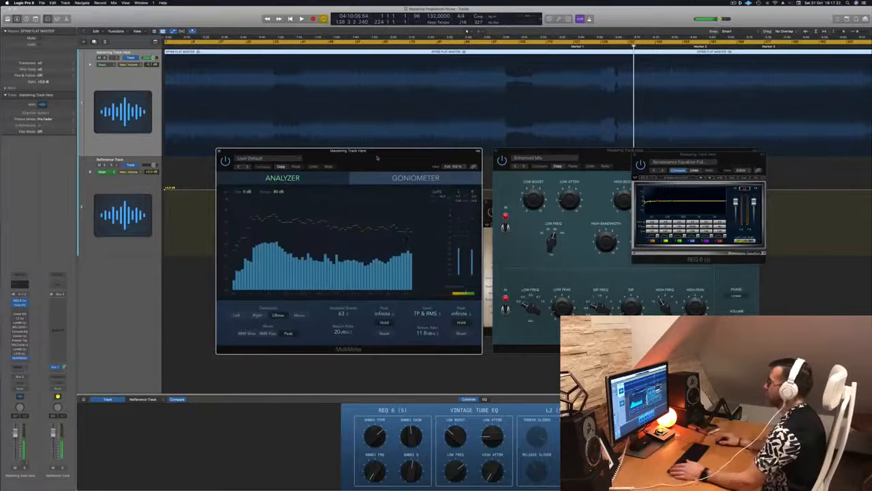
pyautogui.moveTo(377, 158); pyautogui.dragTo(384, 157)
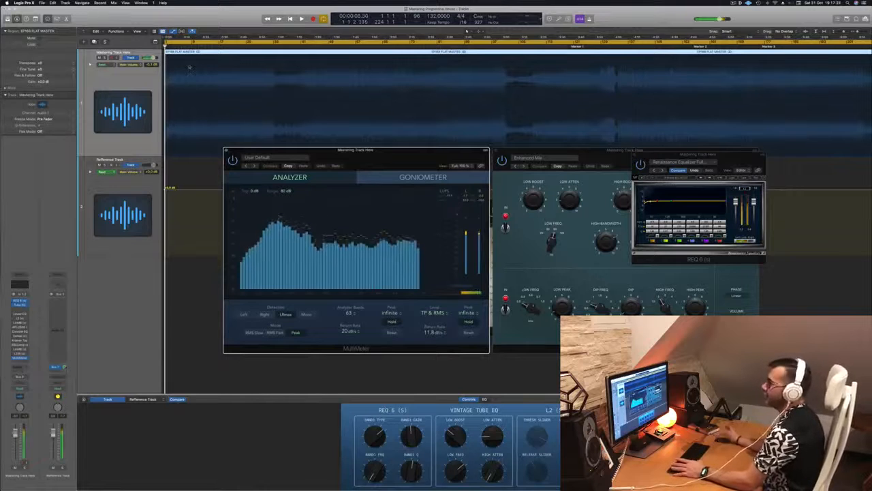
pyautogui.press('space')
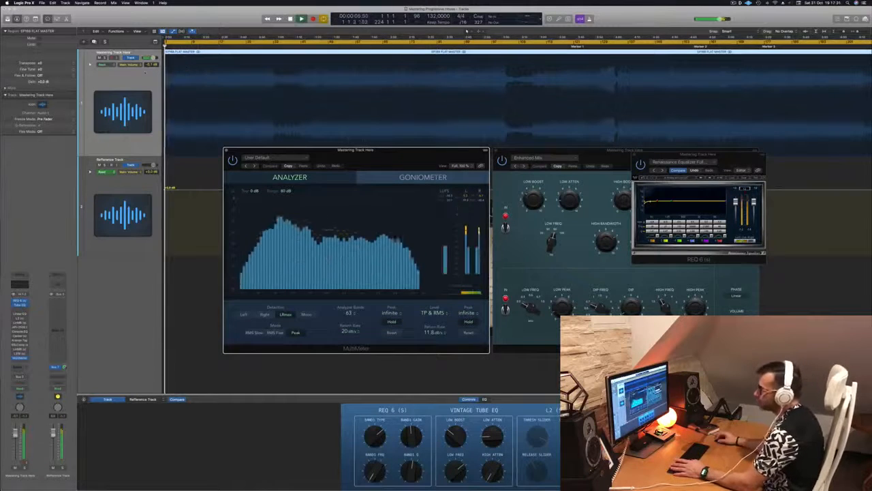
pyautogui.click(128, 85)
pyautogui.press('space')
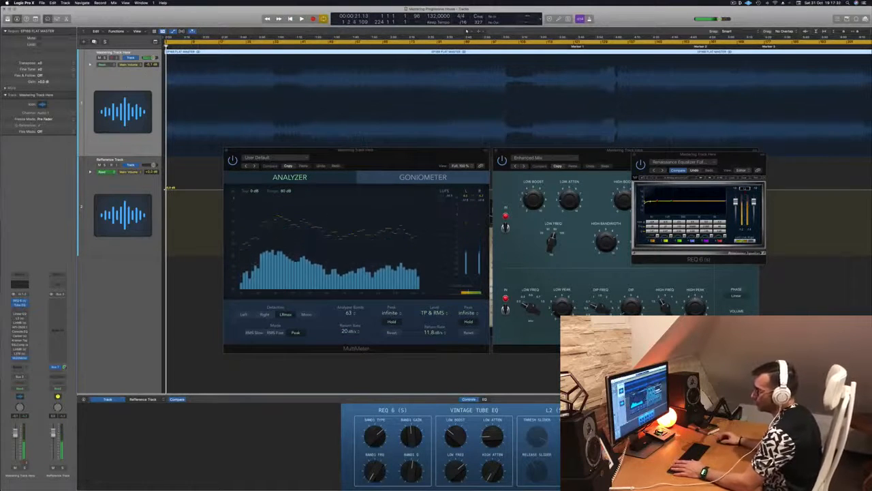
pyautogui.press('space')
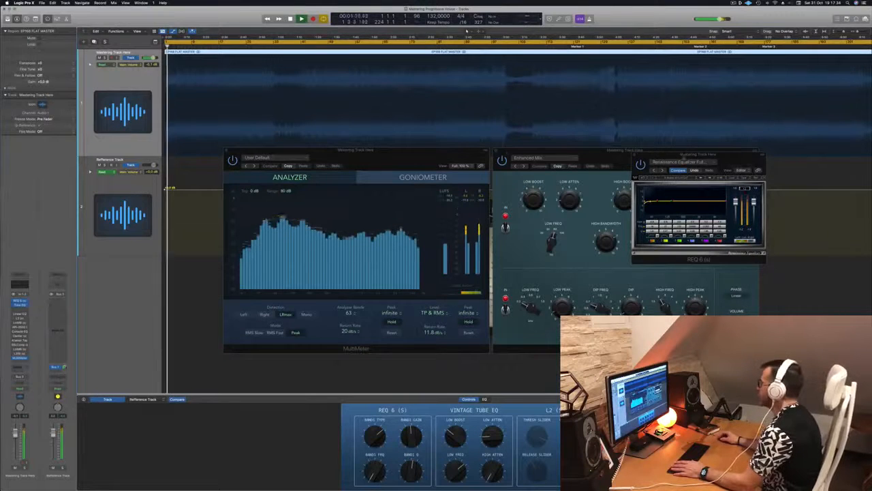
# Move the REQ 6 window over the MultiMeter and compare the sound with the vintage EQ bypassed and active.
pyautogui.moveTo(688, 156); pyautogui.dragTo(306, 145)
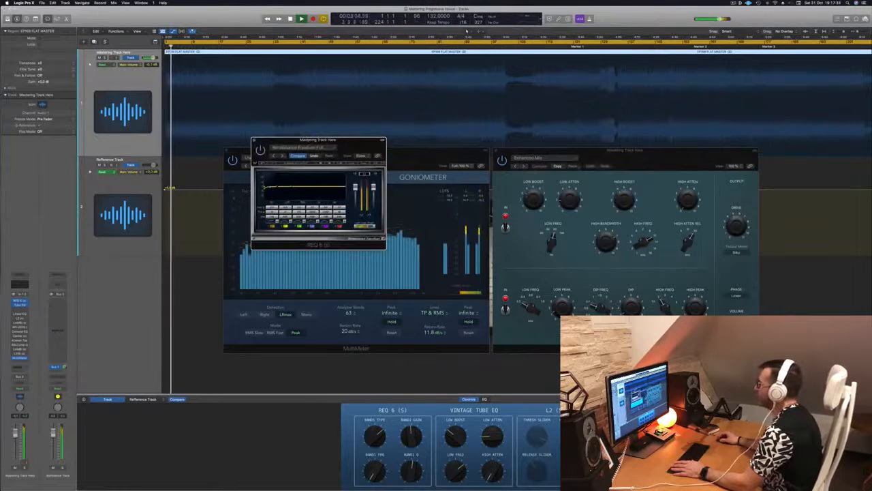
pyautogui.click(503, 161)
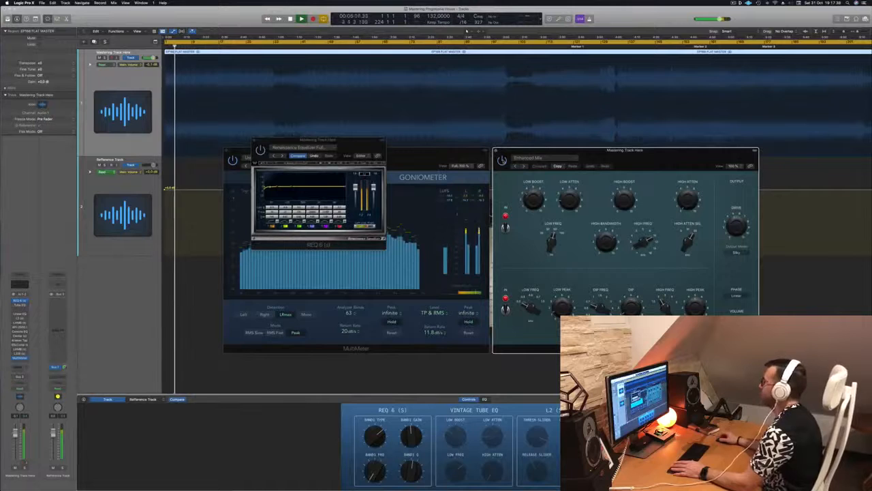
pyautogui.click(503, 161)
pyautogui.click(502, 161)
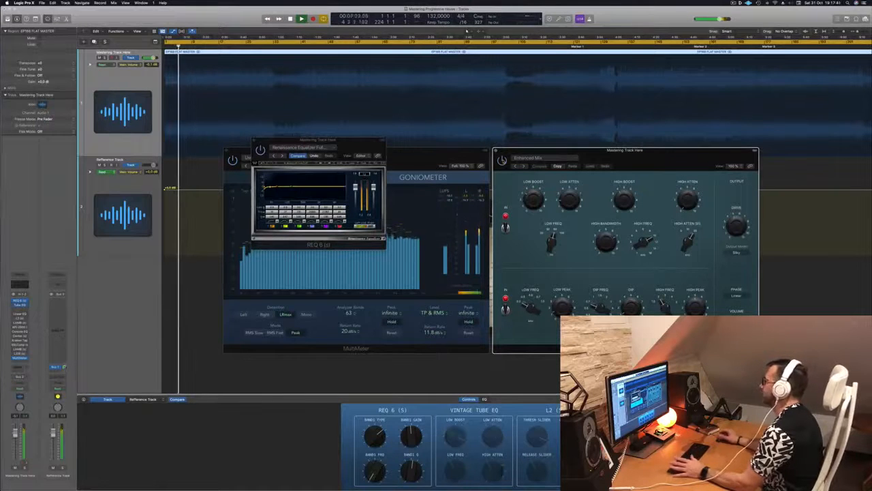
pyautogui.click(503, 161)
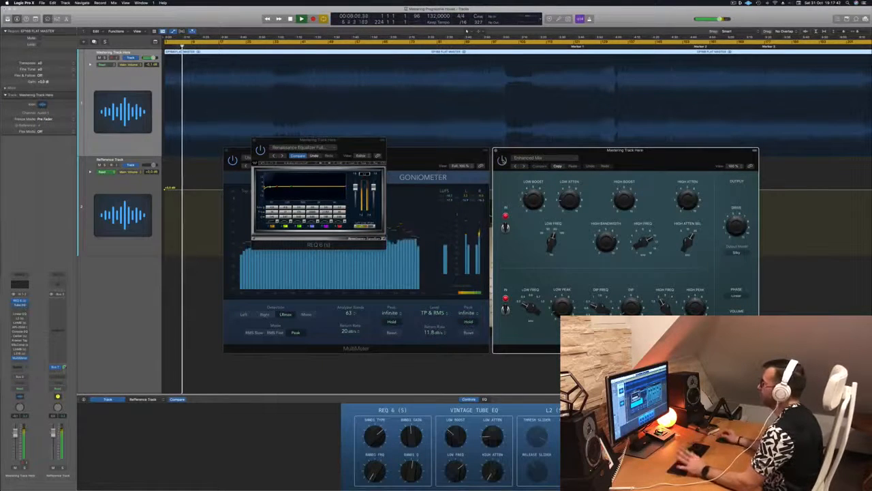
# Close the vintage EQ plug-in window and move the REQ 6 window off the MultiMeter, over the multiband compressor.
pyautogui.moveTo(632, 160); pyautogui.dragTo(639, 164)
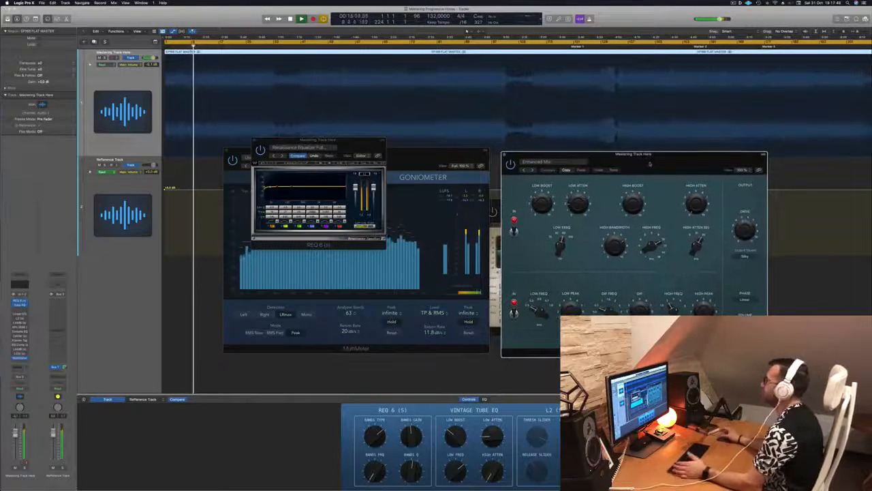
pyautogui.moveTo(641, 163); pyautogui.dragTo(644, 165)
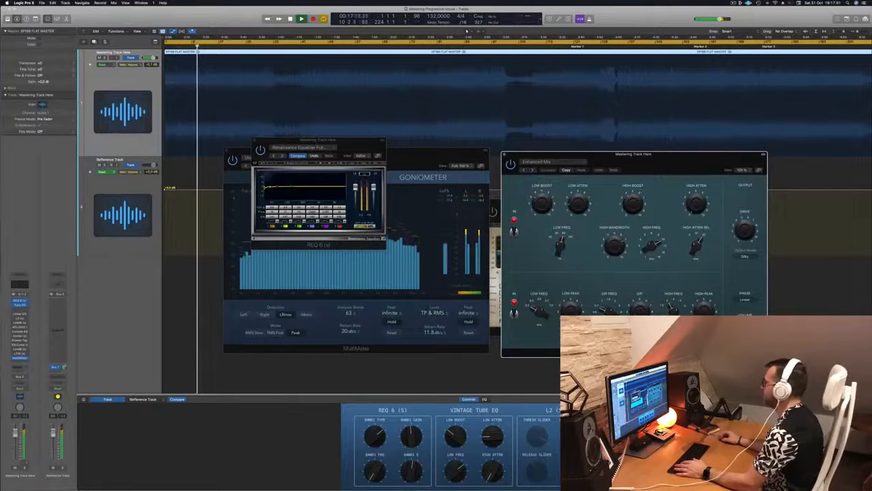
pyautogui.click(504, 154)
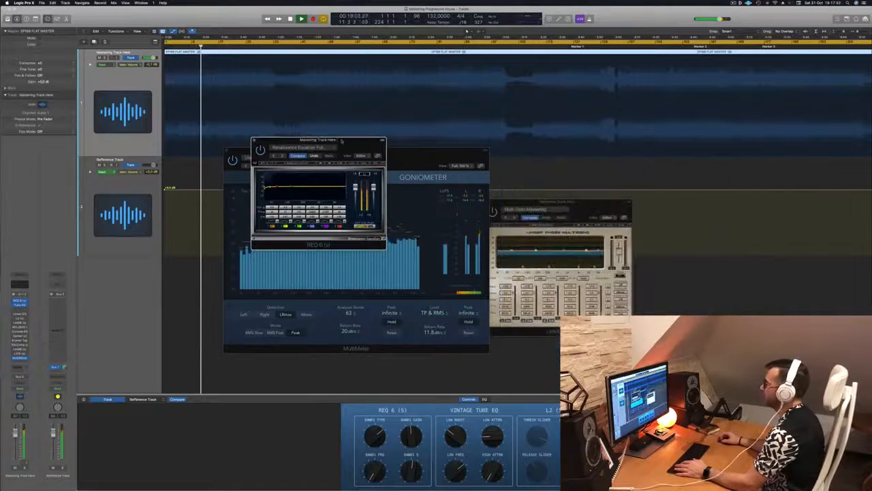
pyautogui.moveTo(343, 141); pyautogui.dragTo(663, 148)
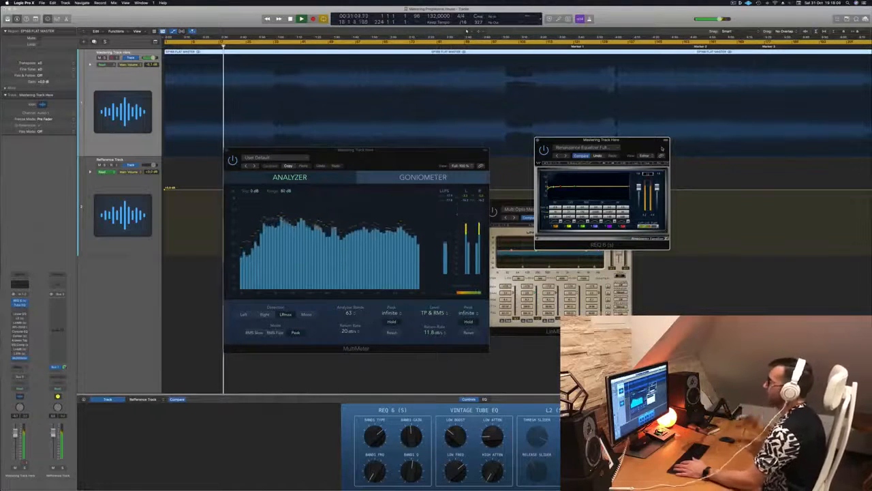
# Rearrange the plug-in windows so the MultiMeter, REQ 6 and linear phase multiband sit side by side with little overlap.
pyautogui.click(115, 81)
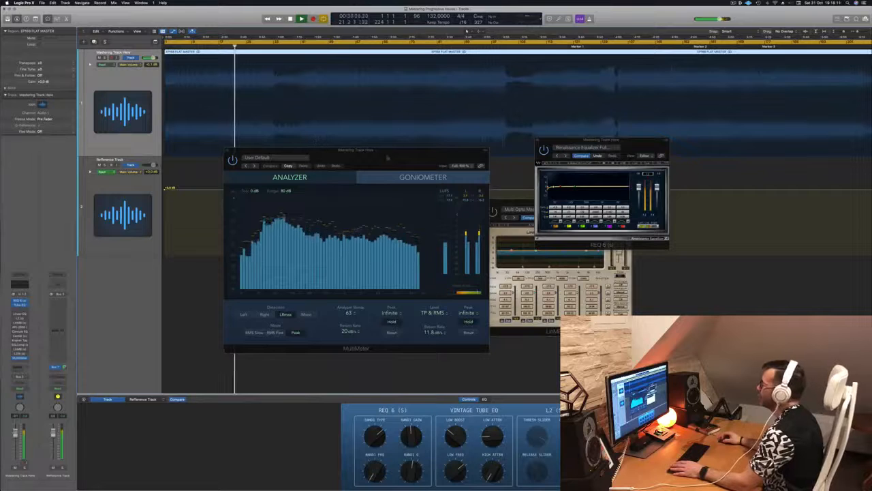
pyautogui.moveTo(387, 156); pyautogui.dragTo(767, 149)
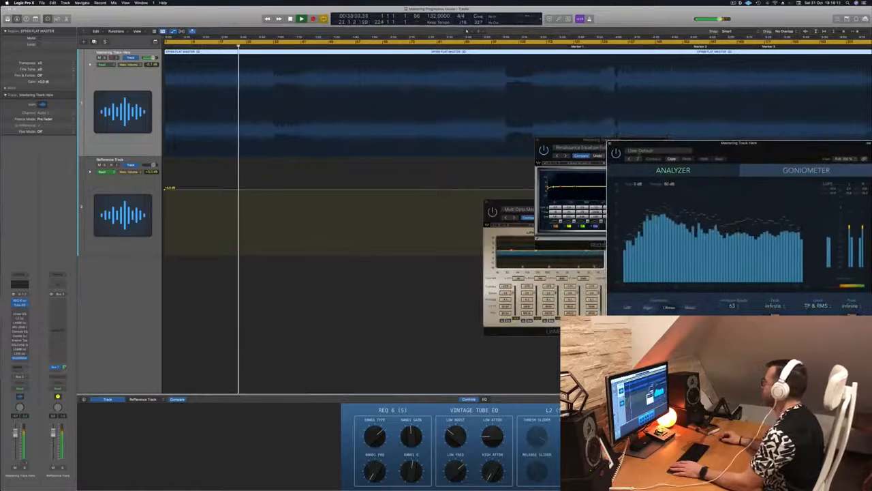
pyautogui.moveTo(576, 145); pyautogui.dragTo(386, 152)
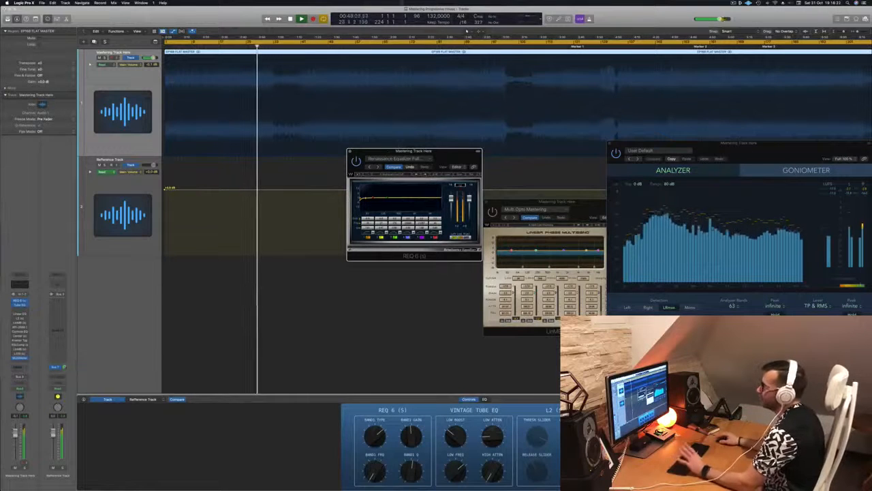
pyautogui.click(131, 77)
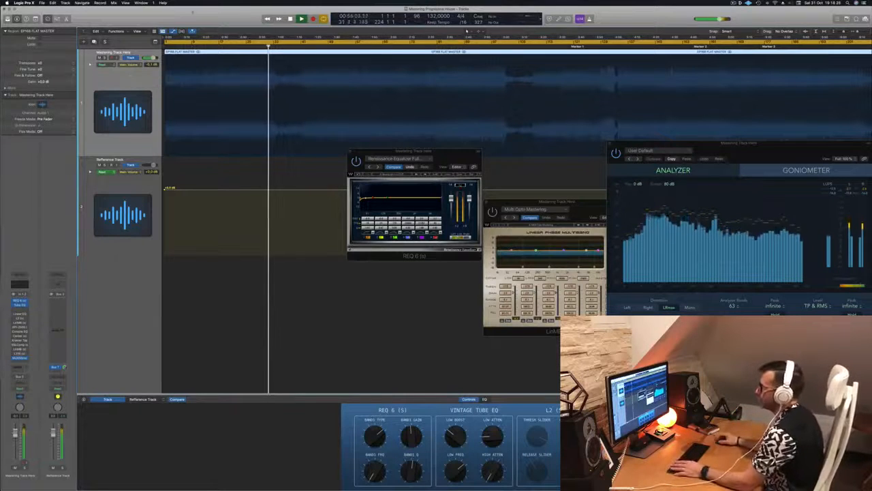
# Stop playback, set the cycle range to start at bar 49, and restart playback from there.
pyautogui.press('space')
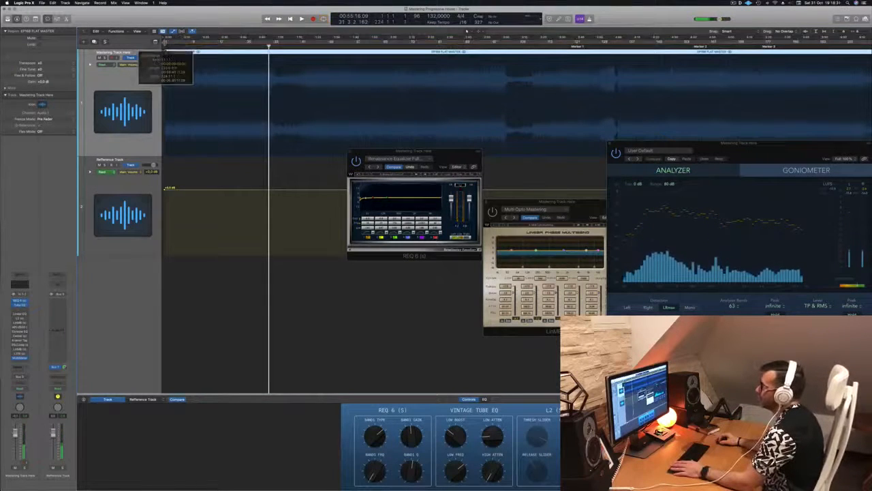
pyautogui.moveTo(166, 42); pyautogui.dragTo(330, 42)
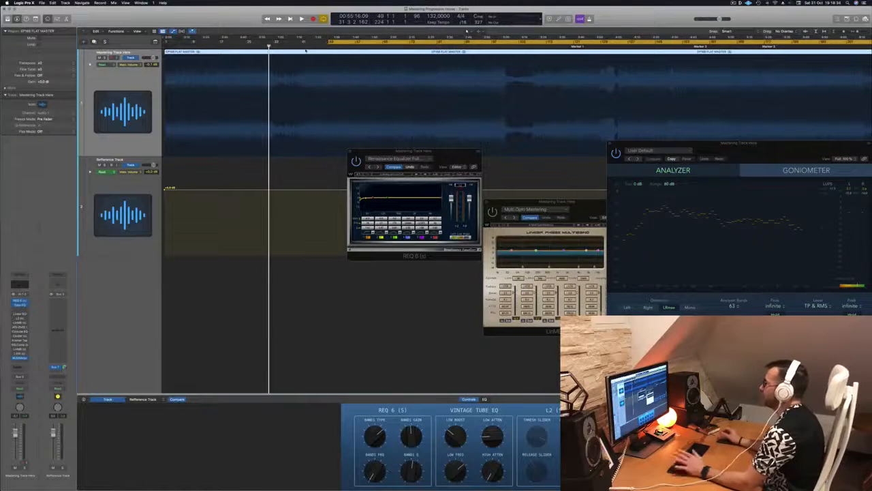
pyautogui.press('space')
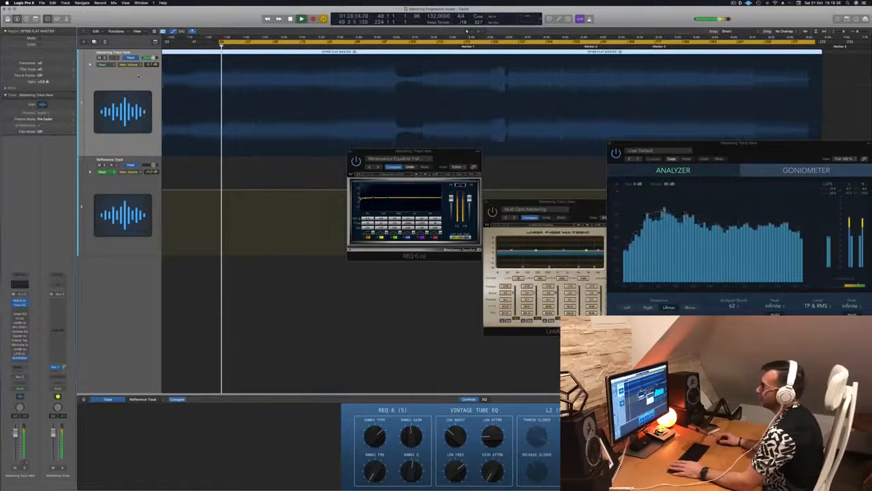
pyautogui.press('space')
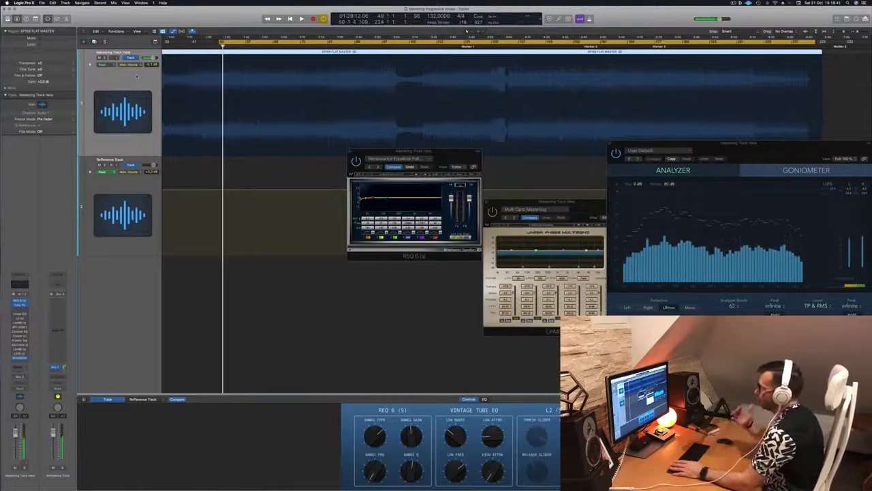
pyautogui.press('space')
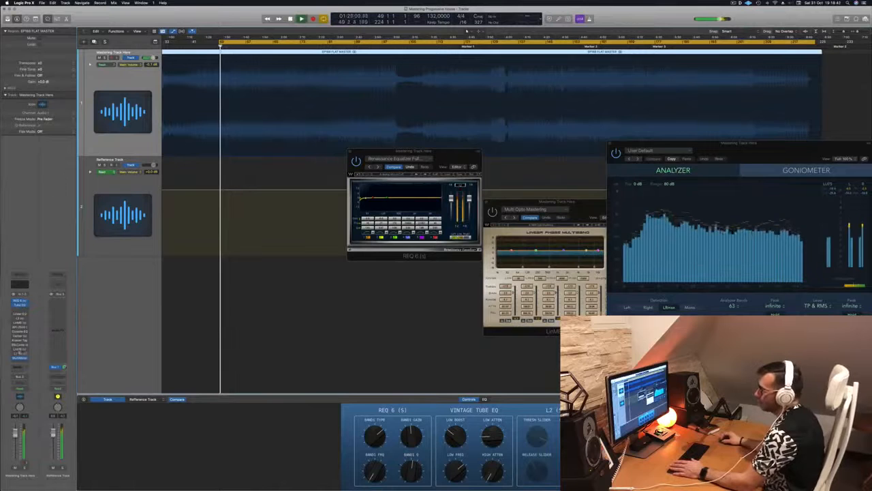
# Open the L2 Ultramaximizer on the mastering track, activate it, and move its window down next to the REQ 6.
pyautogui.click(19, 318)
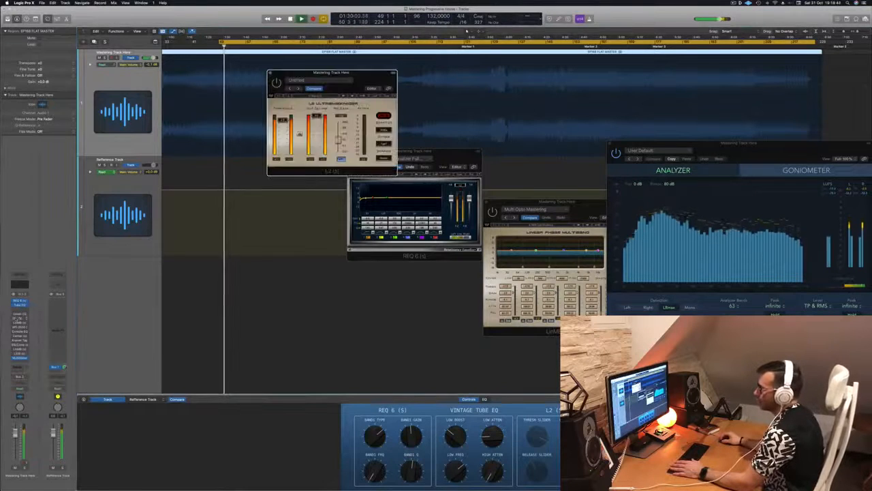
pyautogui.click(14, 318)
pyautogui.moveTo(366, 85); pyautogui.dragTo(404, 118)
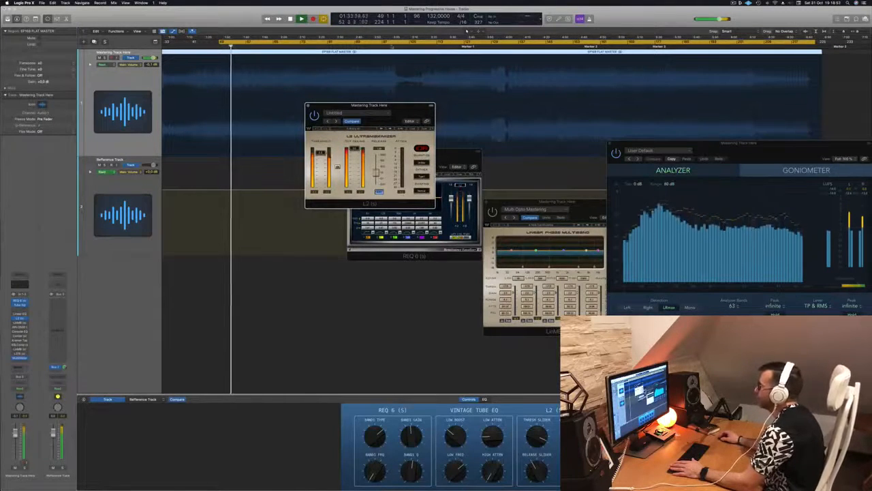
# Audition the breakdown and the following drop through the L2 Ultramaximizer and fine-tune its threshold.
pyautogui.click(390, 47)
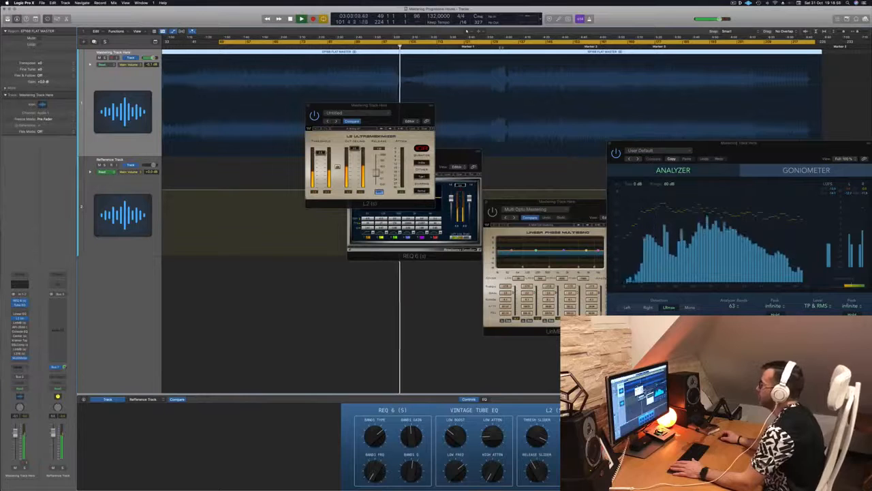
pyautogui.click(501, 46)
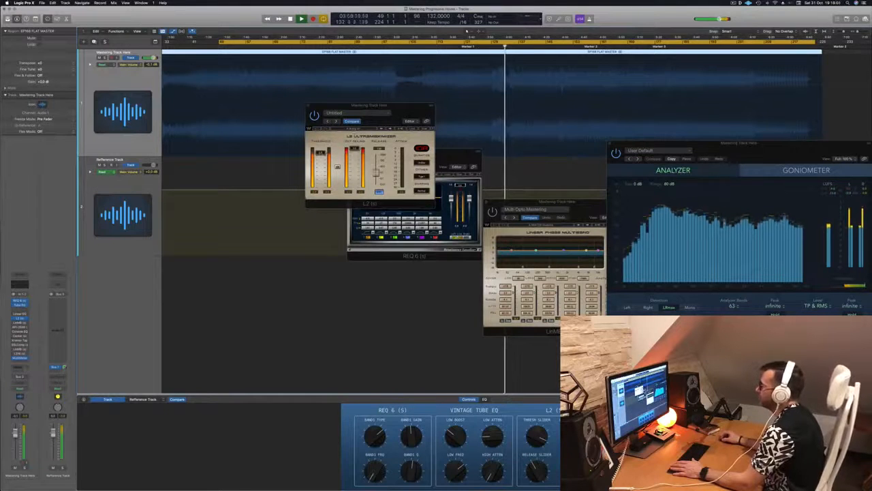
pyautogui.click(321, 152)
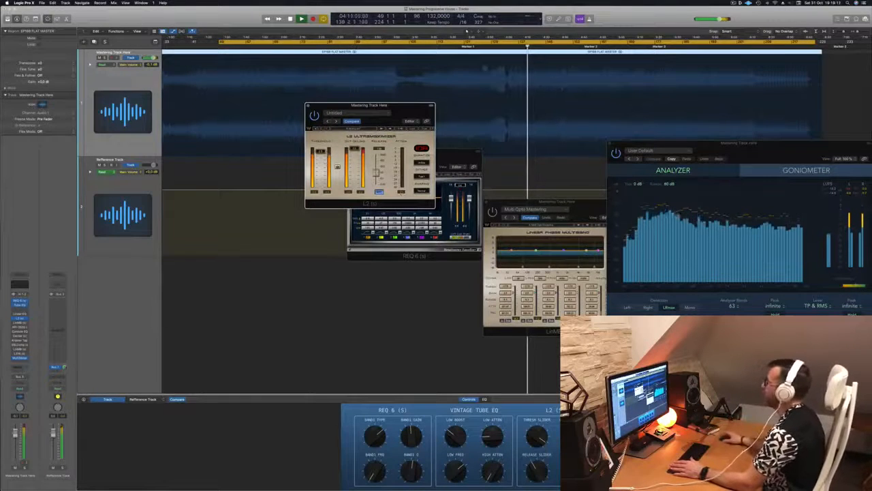
# Replay the section around the breakdown and move the L2 window between the REQ 6 and the MultiMeter.
pyautogui.click(389, 46)
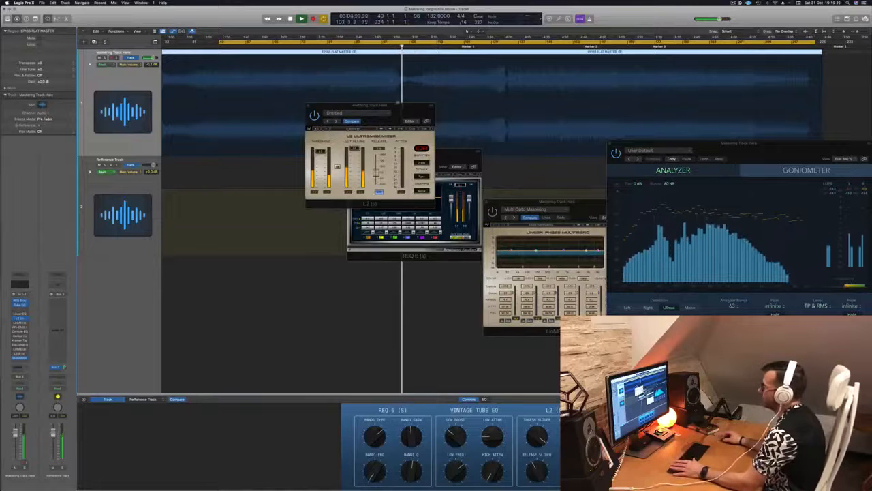
pyautogui.moveTo(398, 106); pyautogui.dragTo(529, 130)
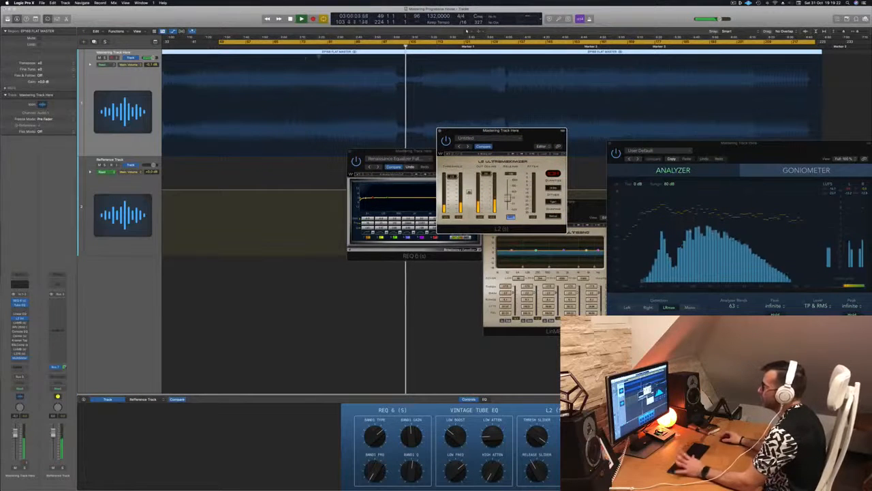
pyautogui.click(376, 47)
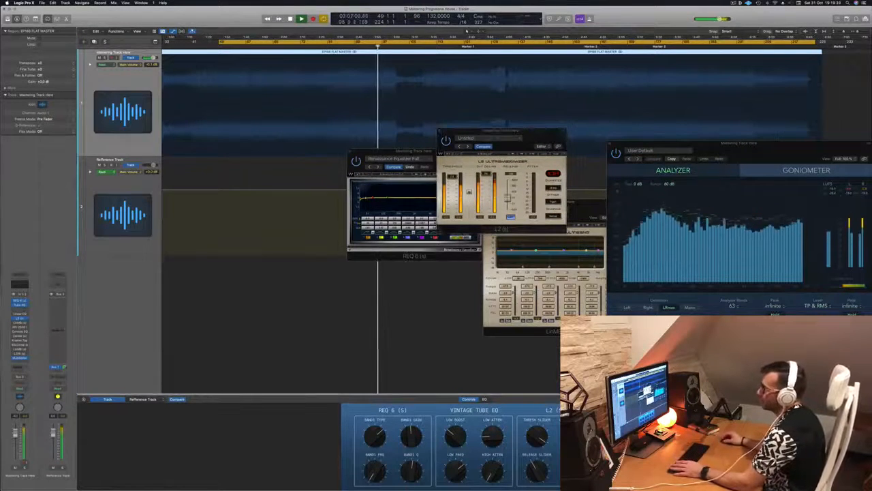
# Open and activate the linear phase multiband with the Adaptive Multi Electro preset, reposition its window, and replay from the cycle start.
pyautogui.click(20, 323)
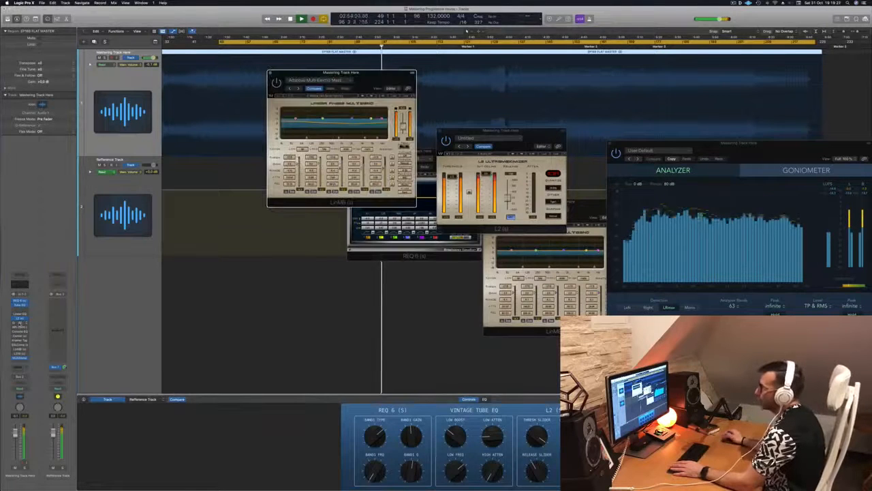
pyautogui.moveTo(374, 78); pyautogui.dragTo(363, 93)
pyautogui.press('Return')
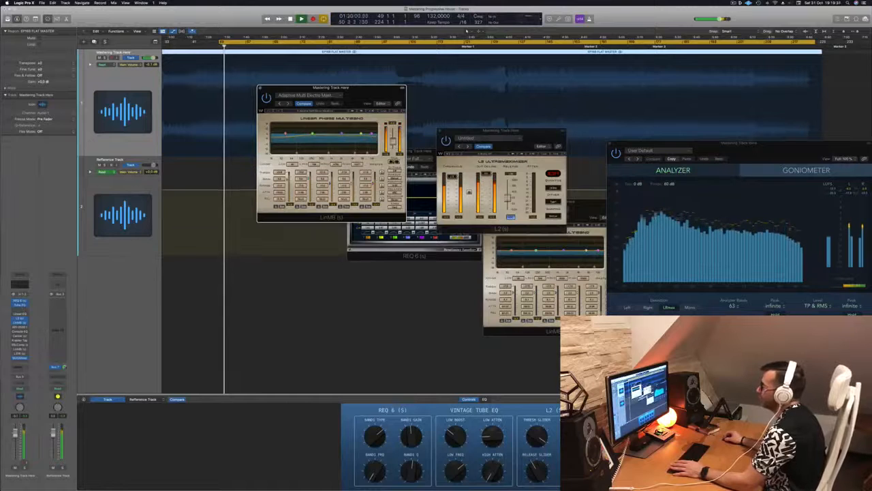
pyautogui.moveTo(377, 96); pyautogui.dragTo(383, 97)
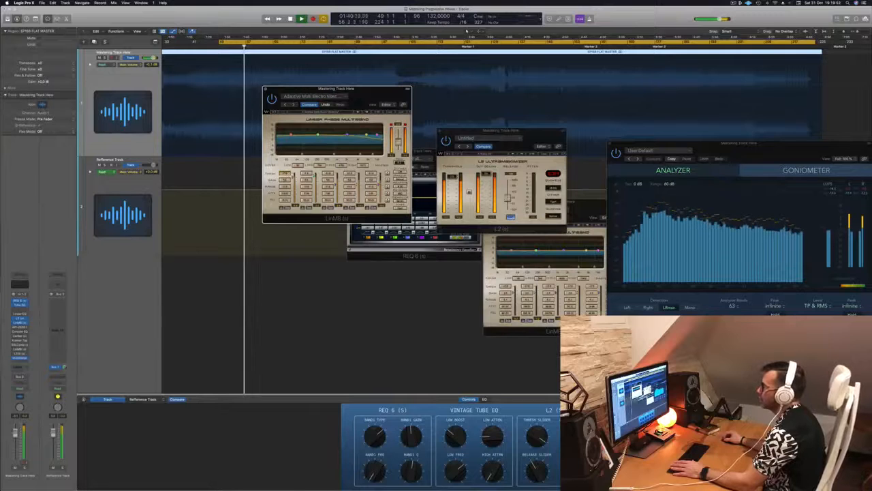
# Restart playback from bar 49 and move the Adaptive Multi Electro multiband window over the L2.
pyautogui.press('space')
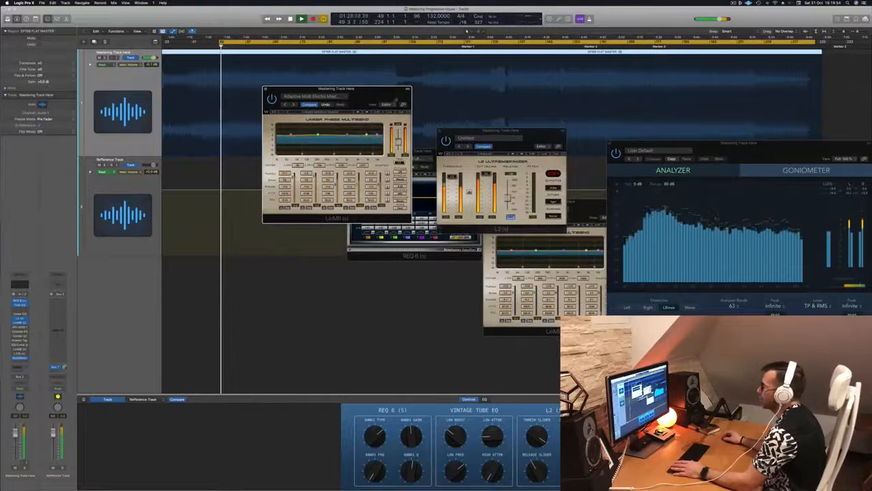
pyautogui.moveTo(380, 91); pyautogui.dragTo(404, 104)
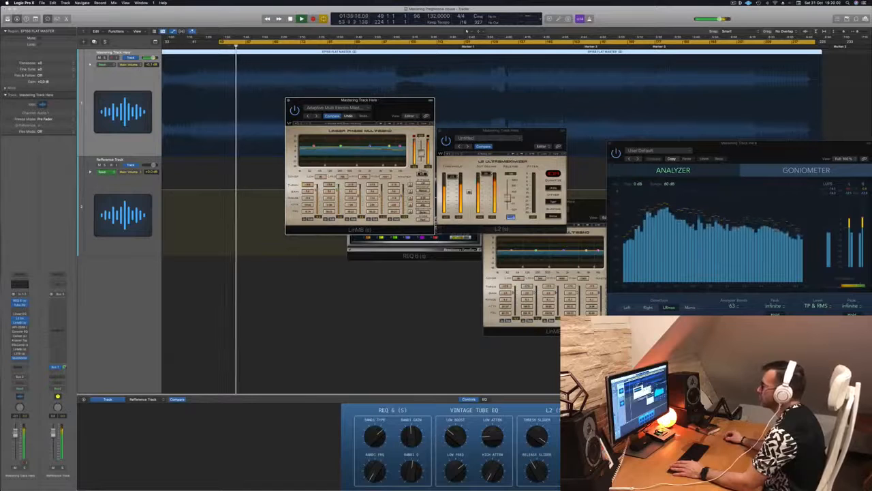
pyautogui.moveTo(393, 100); pyautogui.dragTo(466, 131)
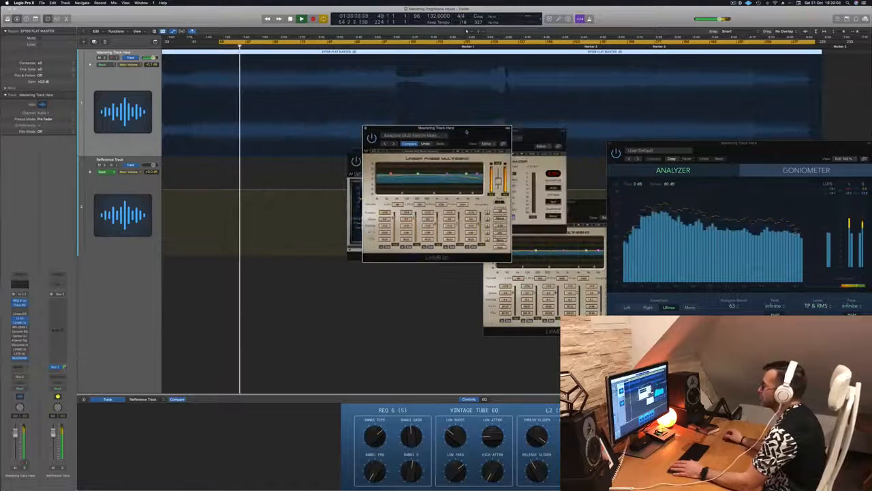
# Replay the section from bar 49 and move the Adaptive Multi Electro multiband window clear of the L2.
pyautogui.press('space')
pyautogui.press('space')
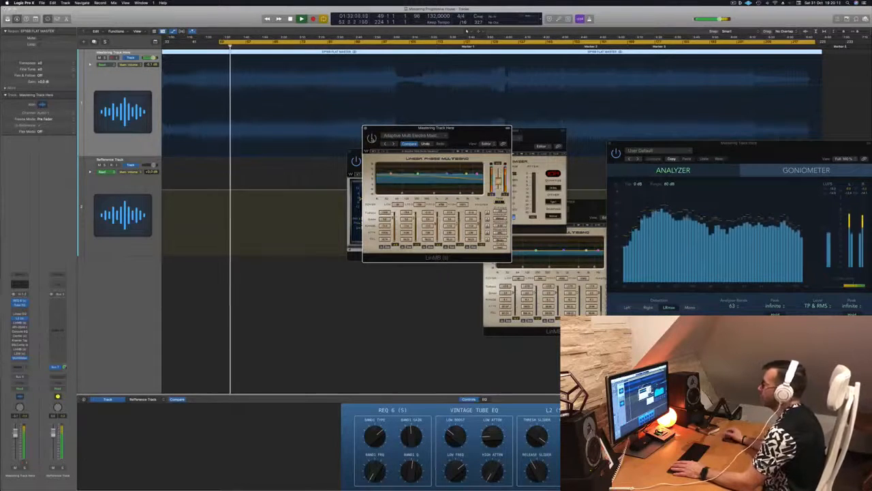
pyautogui.moveTo(484, 131); pyautogui.dragTo(422, 136)
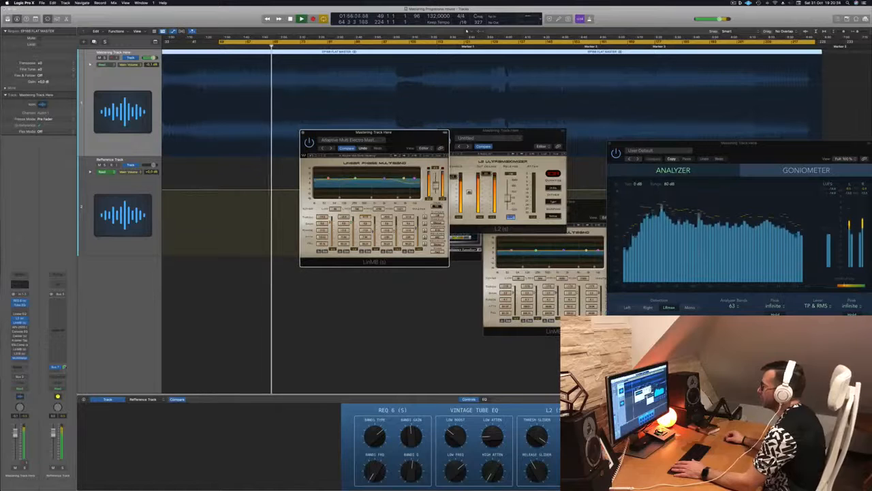
pyautogui.moveTo(414, 137); pyautogui.dragTo(376, 162)
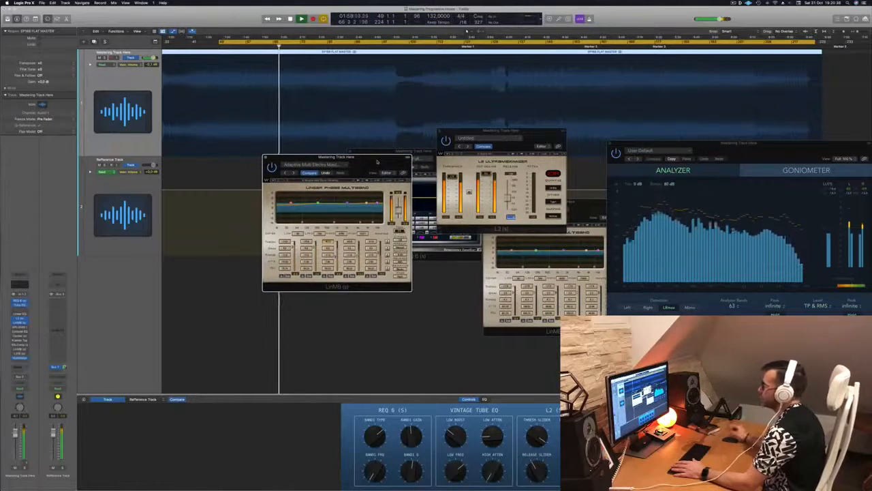
# Set a shorter cycle range from bar 81 to the start of the breakdown and restart playback from there.
pyautogui.click(329, 42)
pyautogui.moveTo(329, 42); pyautogui.dragTo(402, 44)
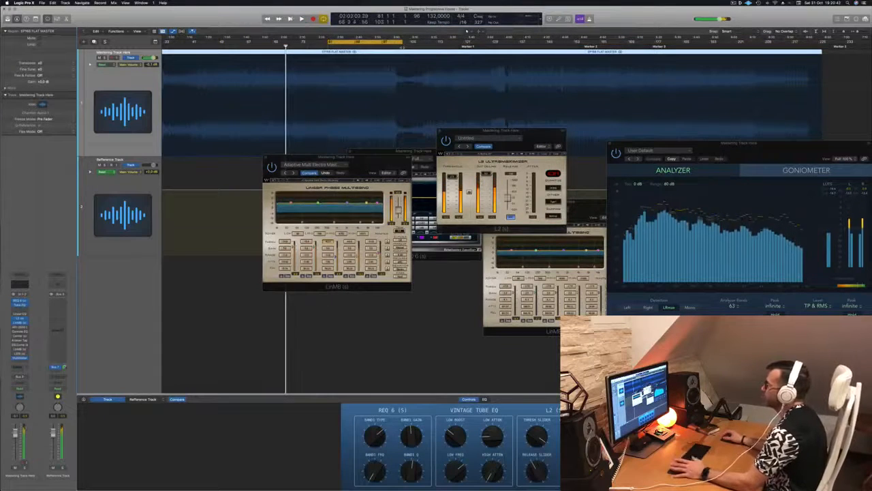
pyautogui.press('space')
# Spread out the Adaptive Multi Electro multiband, L2 and MultiMeter windows so their controls and meters are less covered.
pyautogui.moveTo(362, 157); pyautogui.dragTo(366, 197)
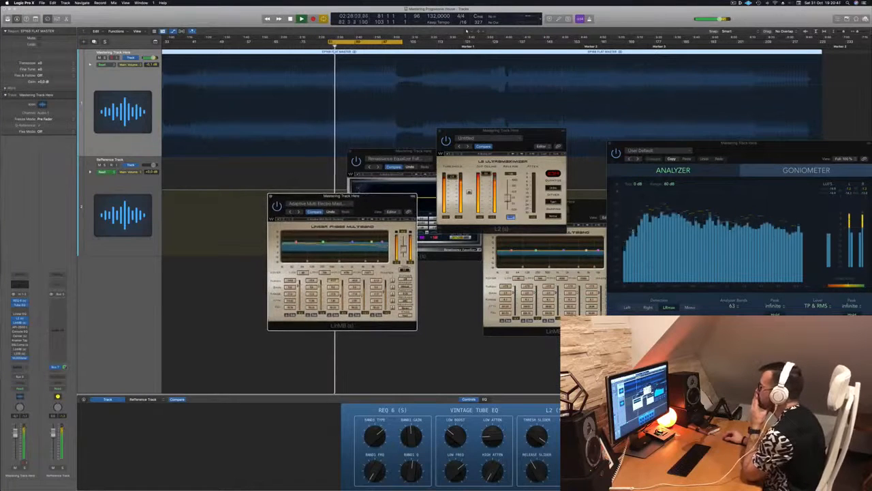
pyautogui.moveTo(528, 131); pyautogui.dragTo(548, 101)
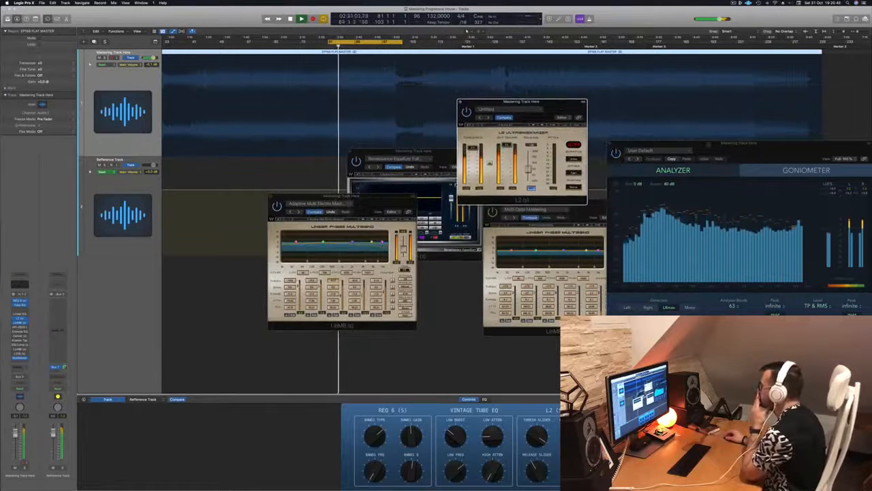
pyautogui.moveTo(791, 153); pyautogui.dragTo(790, 145)
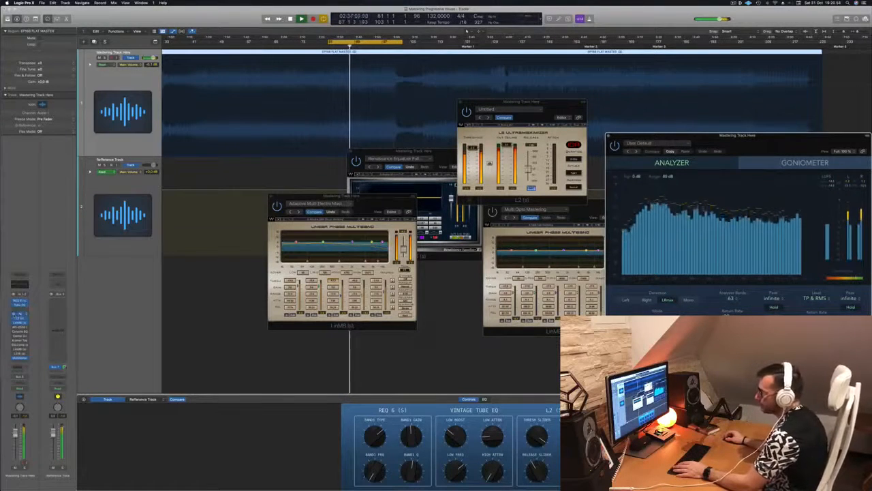
# Set the Linear Phase EQ's high shelf to 9000 Hz and +3.5 dB, and compare the EQ bypassed and active.
pyautogui.click(20, 314)
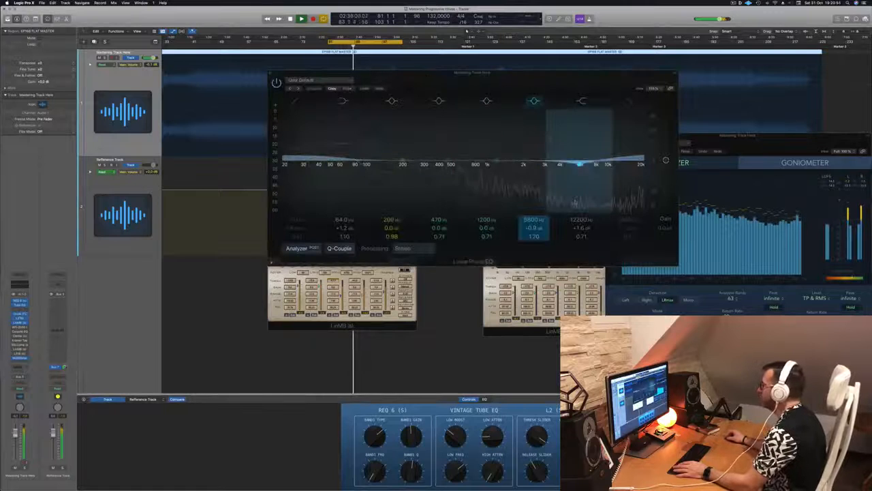
pyautogui.moveTo(577, 218)
pyautogui.mouseDown()
pyautogui.moveTo(577, 206)
pyautogui.moveTo(581, 227)
pyautogui.mouseUp()
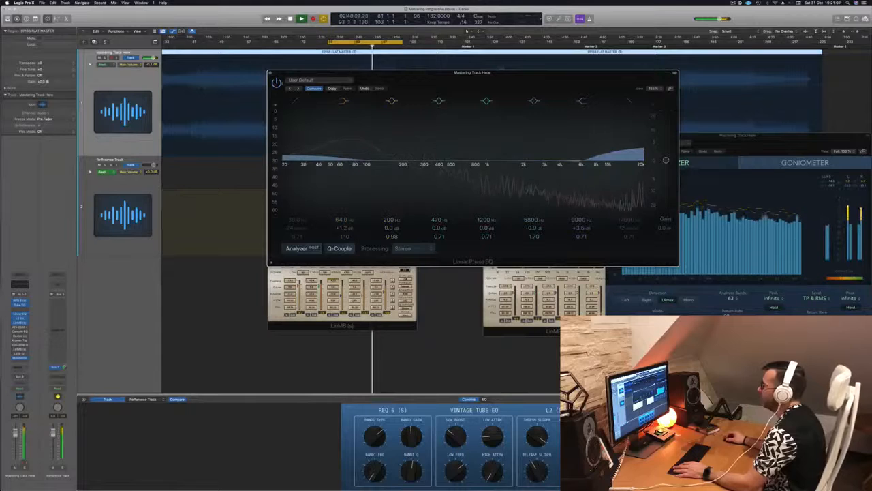
pyautogui.click(278, 83)
pyautogui.click(277, 84)
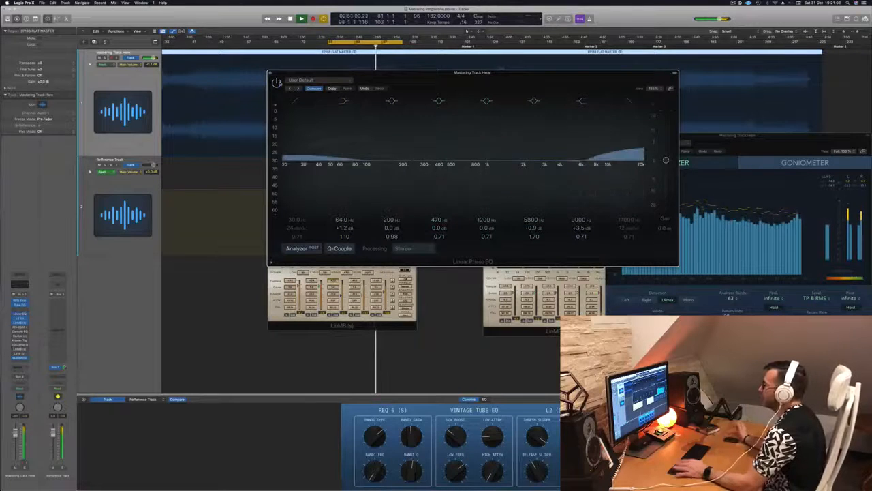
# Reposition the Linear Phase EQ window, compare the sound with the EQ bypassed and active again, and close it.
pyautogui.moveTo(507, 80); pyautogui.dragTo(522, 133)
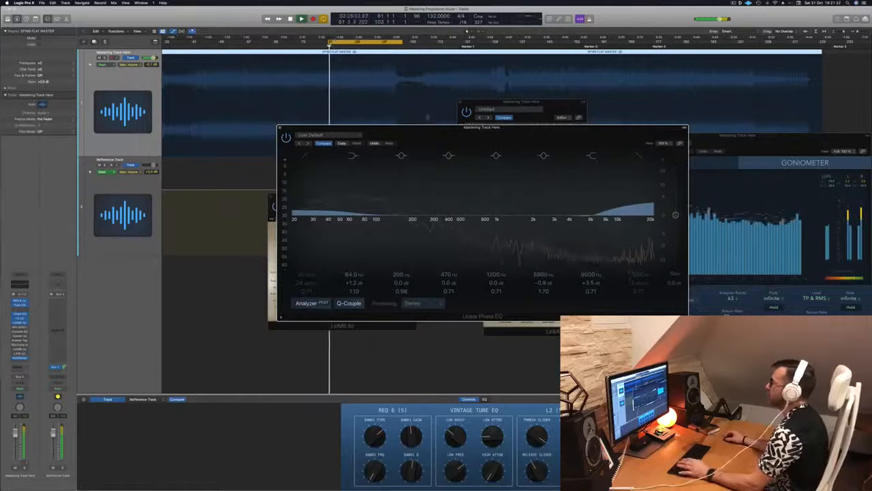
pyautogui.moveTo(542, 128); pyautogui.dragTo(492, 110)
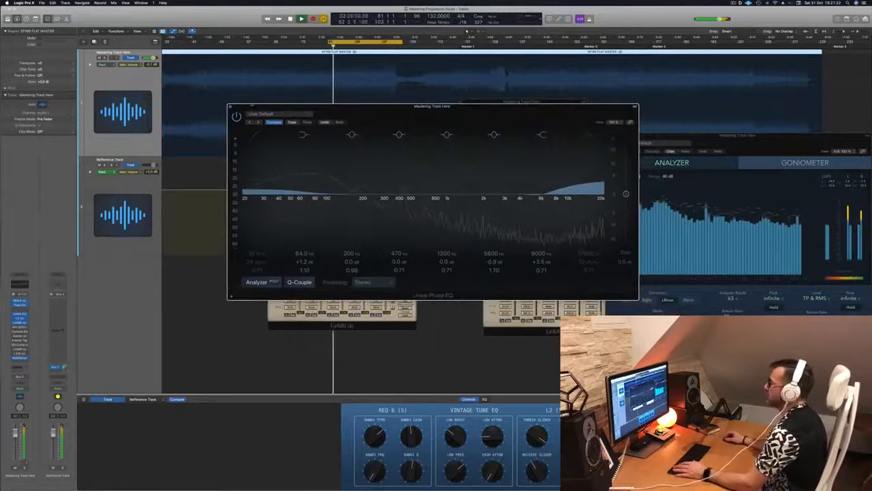
pyautogui.click(236, 117)
pyautogui.click(236, 117)
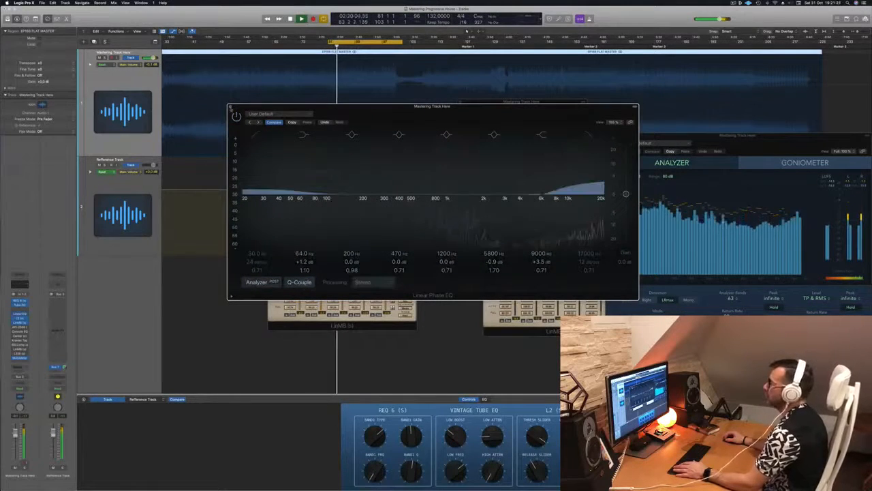
pyautogui.click(230, 107)
# Restart playback from bar 81 and toggle the Adaptive Multi Electro multiband's slot off and back on.
pyautogui.press('space')
pyautogui.press('space')
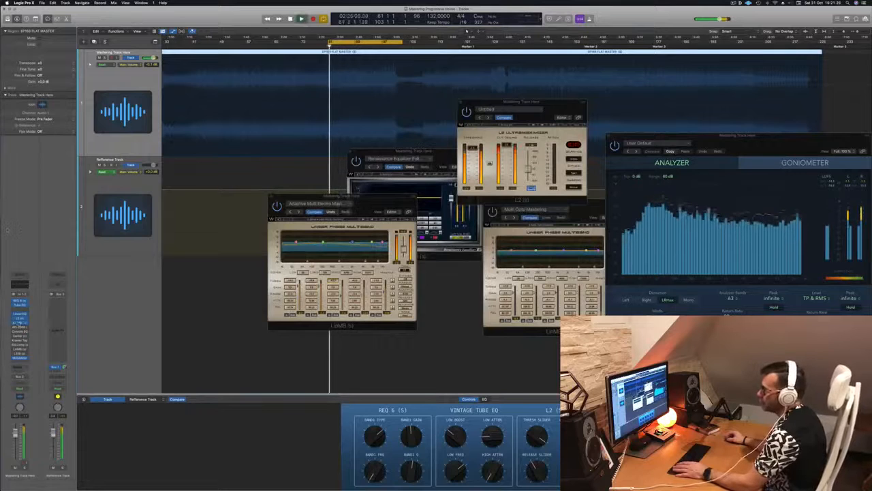
pyautogui.click(19, 323)
pyautogui.click(19, 323)
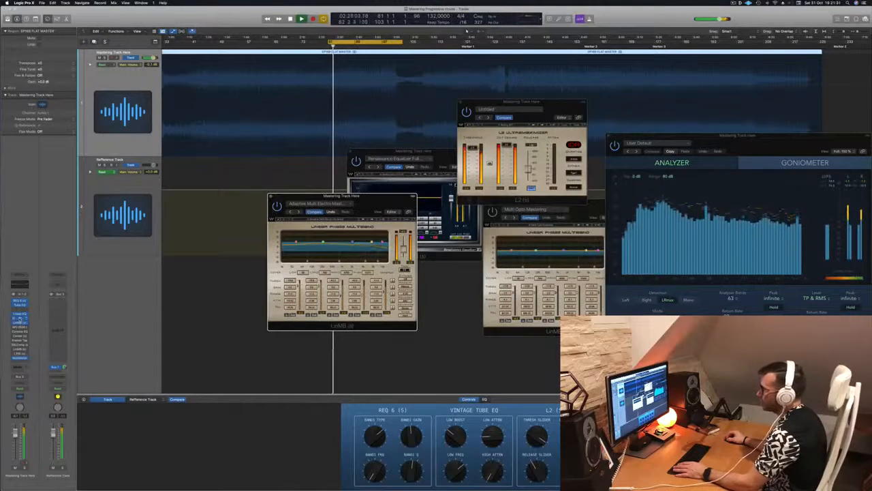
# Hide and reshow the L2 Ultramaximizer window while listening to the cycled section.
pyautogui.click(20, 318)
pyautogui.click(20, 319)
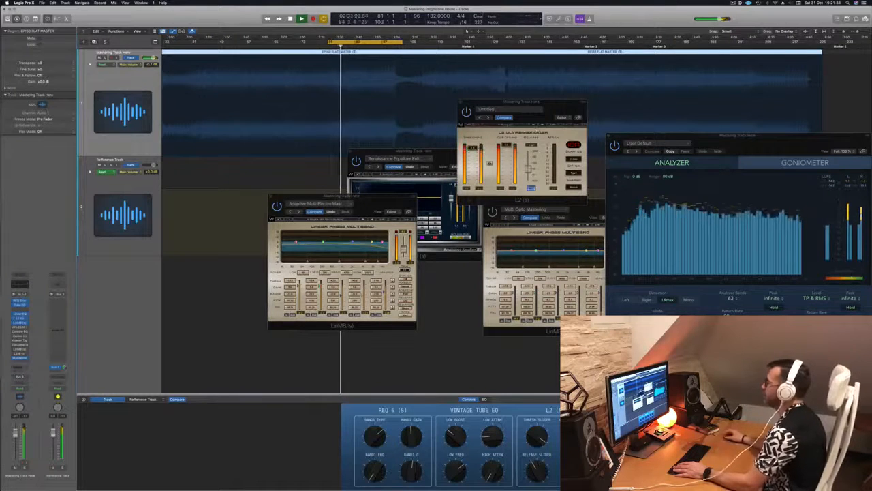
pyautogui.click(20, 318)
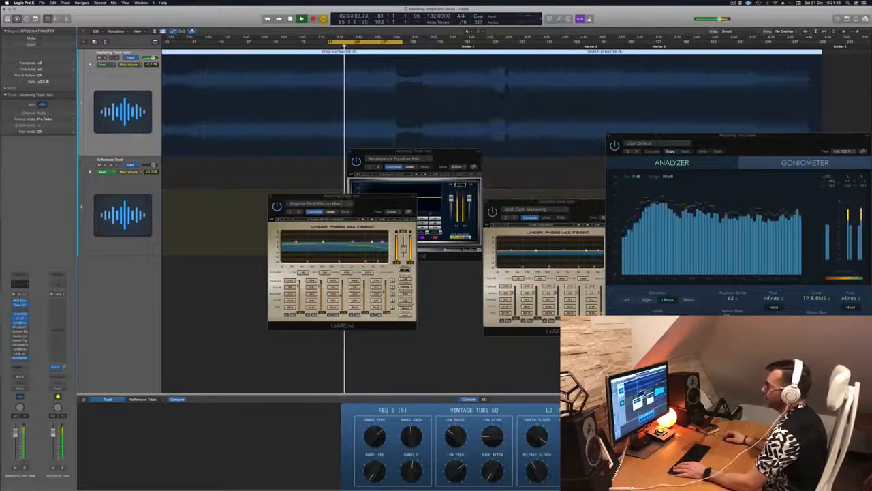
pyautogui.click(19, 318)
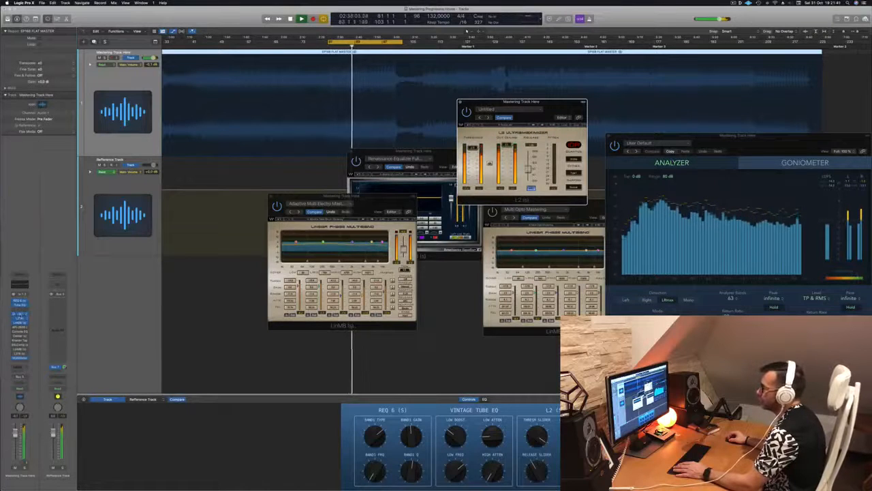
# Reopen the Linear Phase EQ and compare the sound with its 64 Hz low shelf off and on.
pyautogui.click(20, 314)
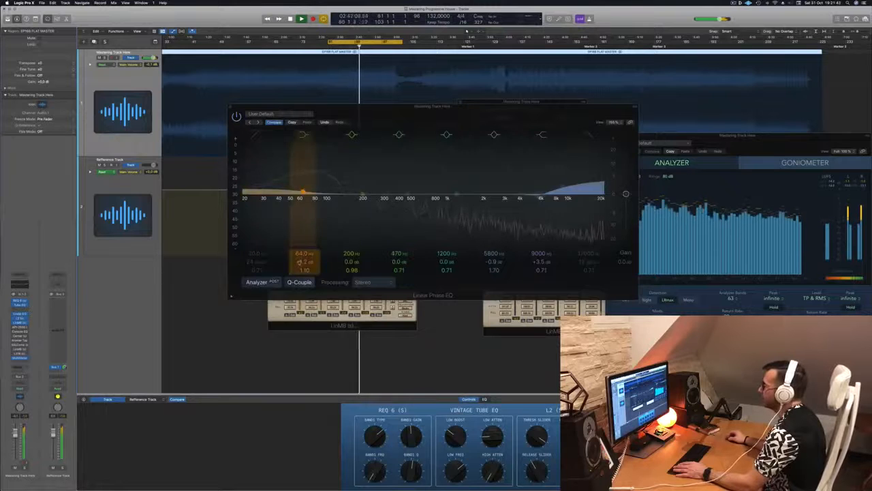
pyautogui.click(305, 137)
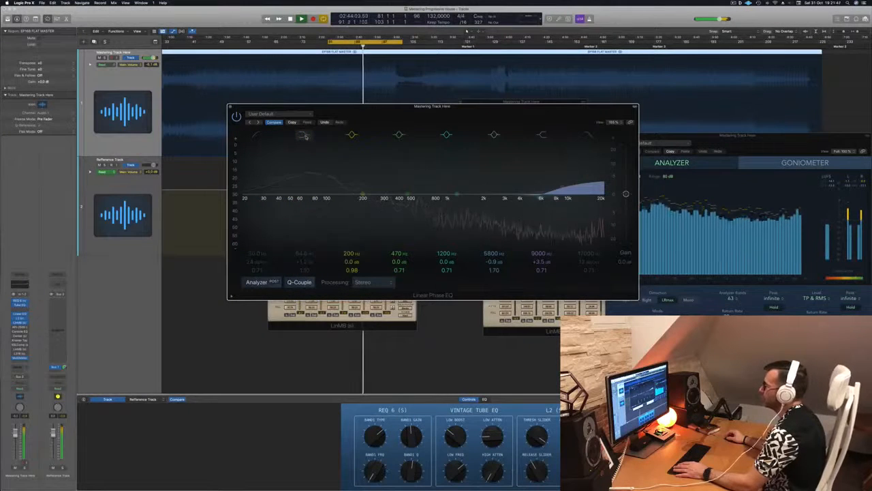
pyautogui.click(304, 136)
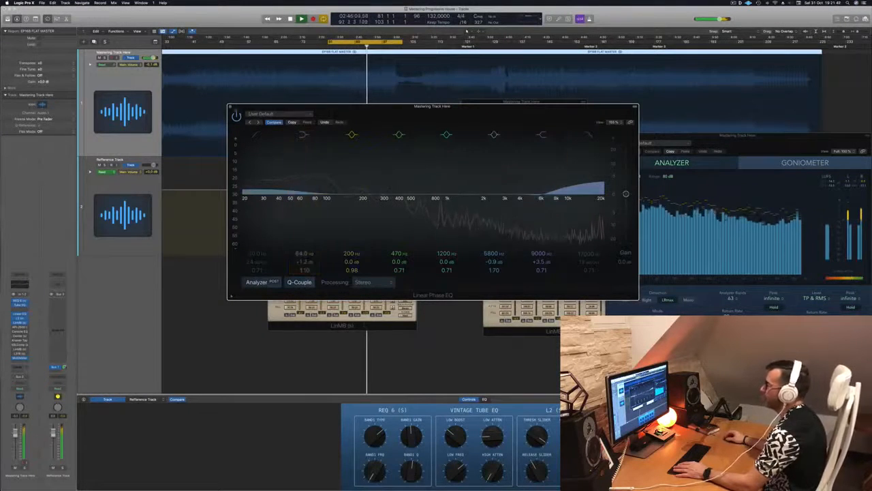
# Close the Linear Phase EQ window and move the L2 Ultramaximizer window nearer the analyzer.
pyautogui.click(230, 107)
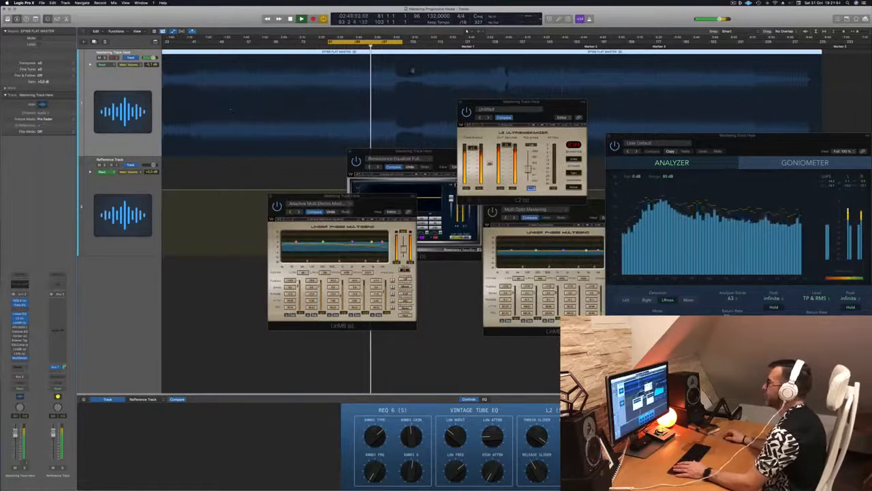
pyautogui.moveTo(501, 102); pyautogui.dragTo(607, 93)
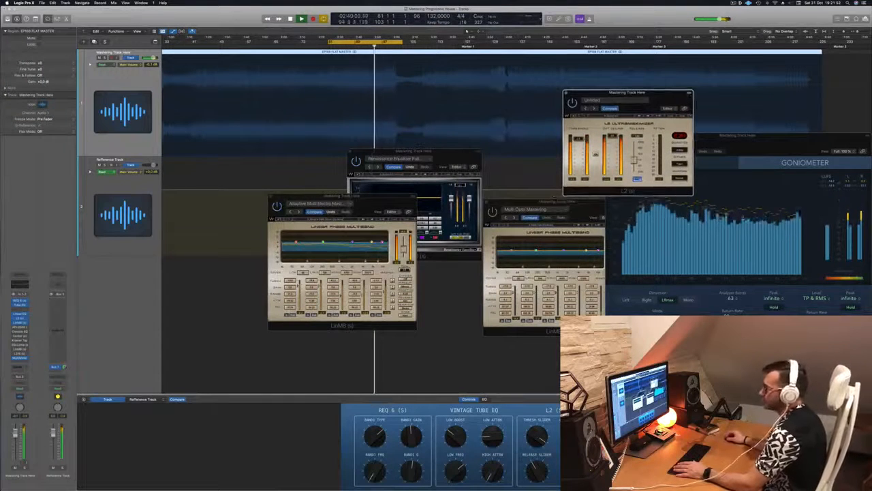
# Open the API-2500 compressor on the mastering track, reposition its window while reviewing its settings, and close it.
pyautogui.click(20, 327)
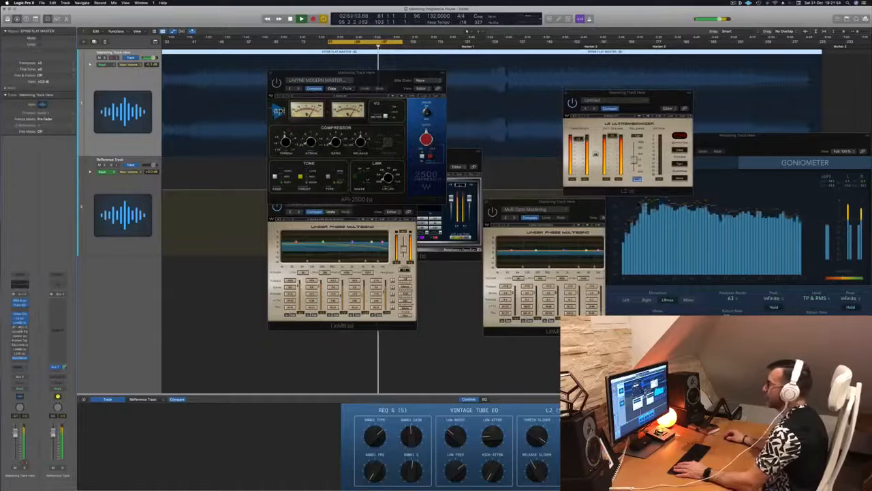
pyautogui.moveTo(373, 82); pyautogui.dragTo(439, 105)
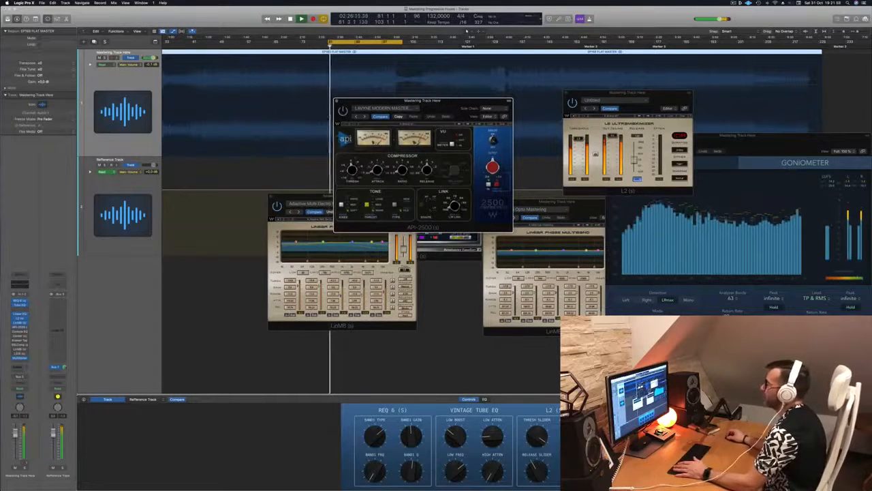
pyautogui.press('space')
pyautogui.moveTo(436, 109); pyautogui.dragTo(430, 129)
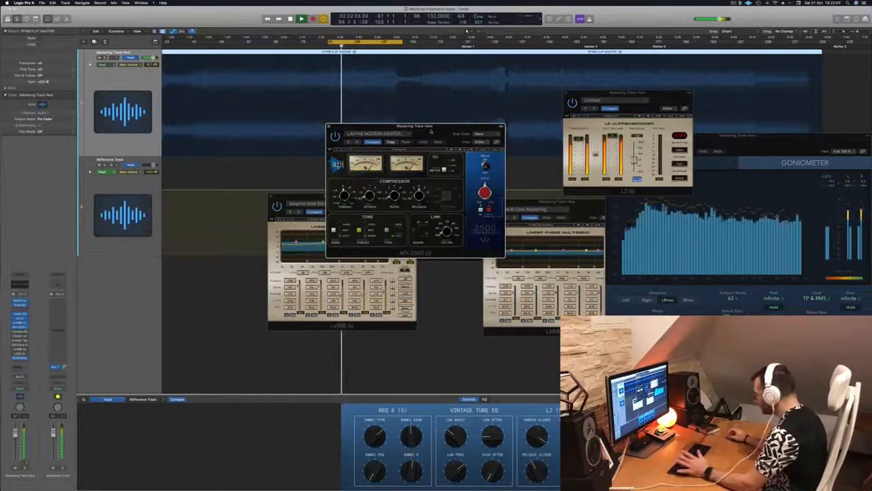
pyautogui.moveTo(430, 130); pyautogui.dragTo(439, 129)
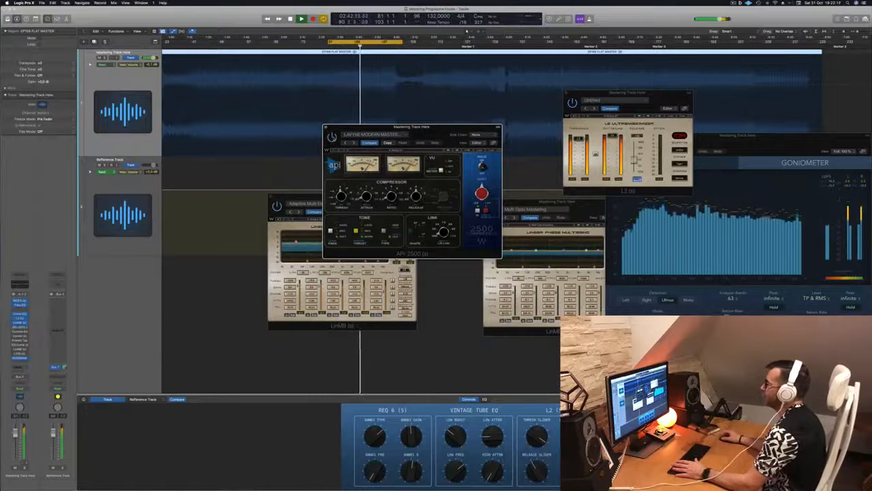
pyautogui.moveTo(436, 128); pyautogui.dragTo(403, 146)
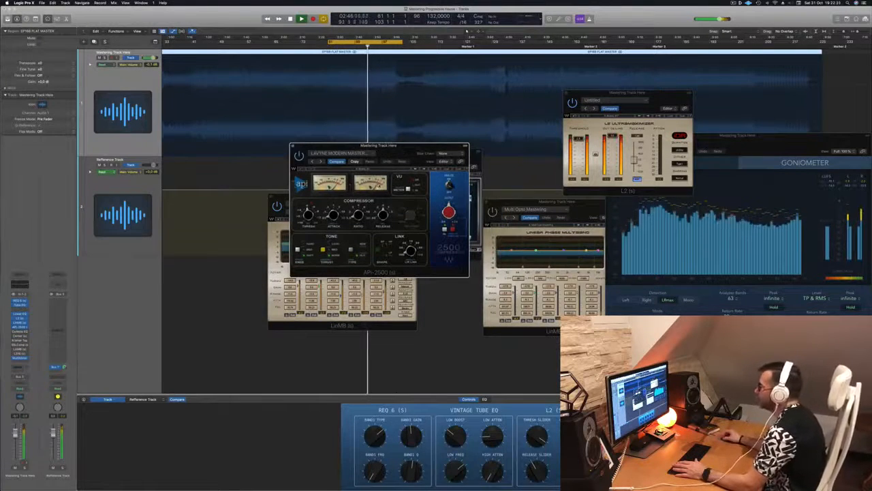
pyautogui.moveTo(399, 146); pyautogui.dragTo(475, 146)
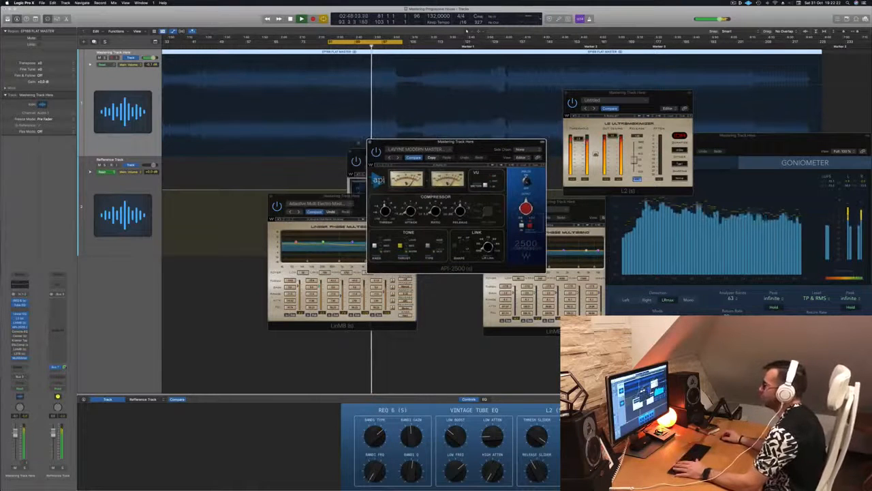
pyautogui.click(370, 143)
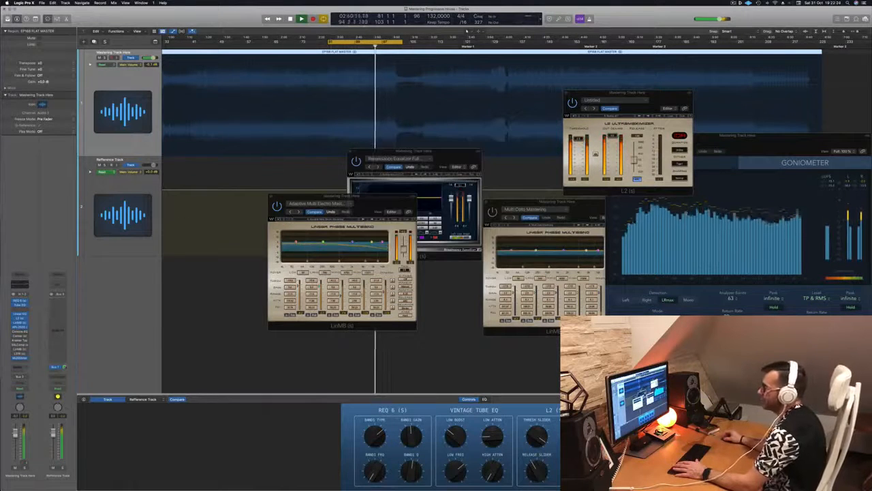
# Open the Vintage Console EQ with the Hot & Bright preset, review it with the cycled section playing, and close it.
pyautogui.click(20, 331)
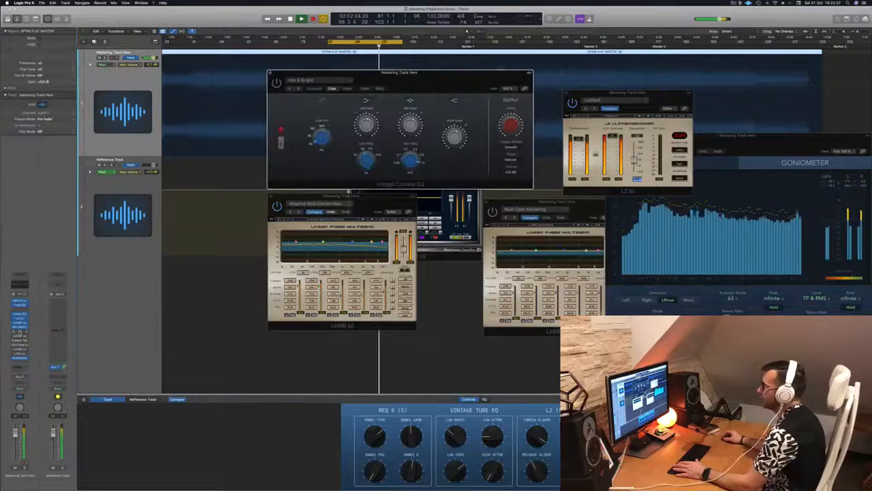
pyautogui.moveTo(399, 74); pyautogui.dragTo(359, 107)
pyautogui.press('Return')
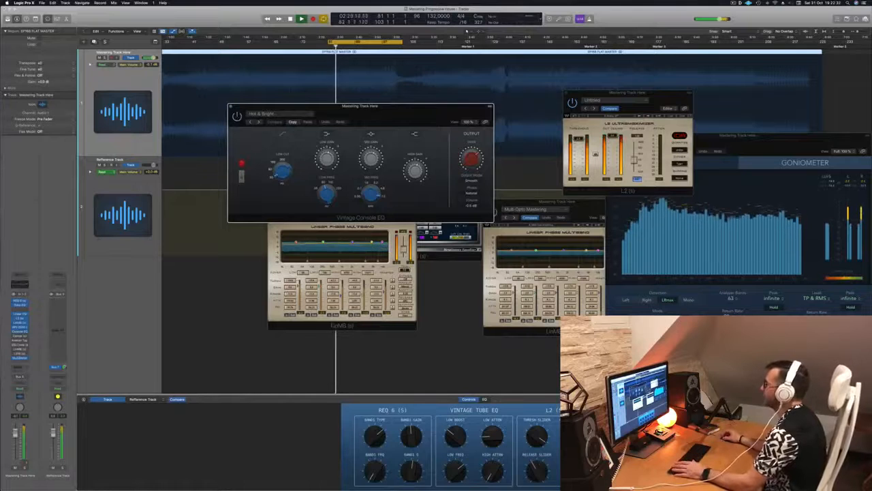
pyautogui.moveTo(384, 114); pyautogui.dragTo(424, 193)
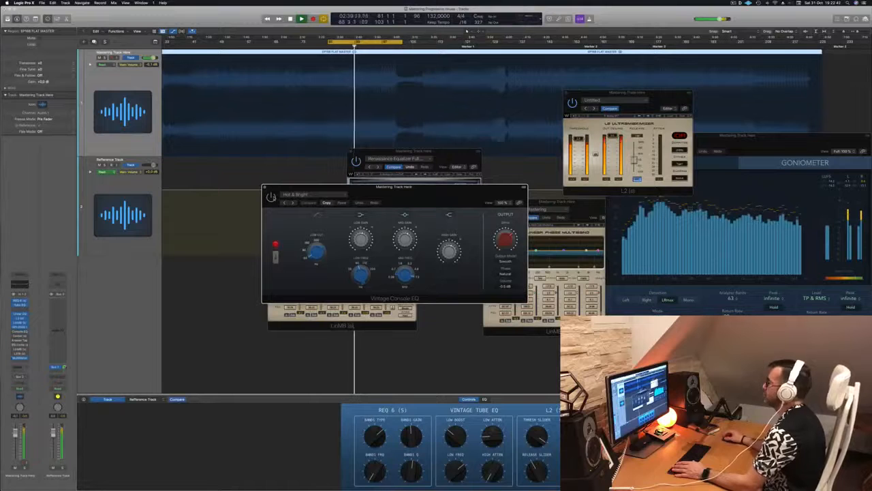
pyautogui.moveTo(438, 200); pyautogui.dragTo(539, 194)
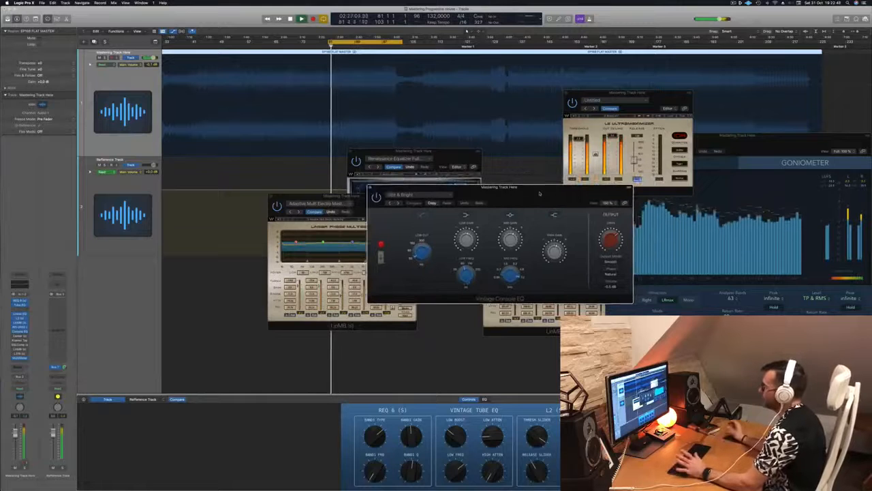
pyautogui.moveTo(539, 193); pyautogui.dragTo(530, 198)
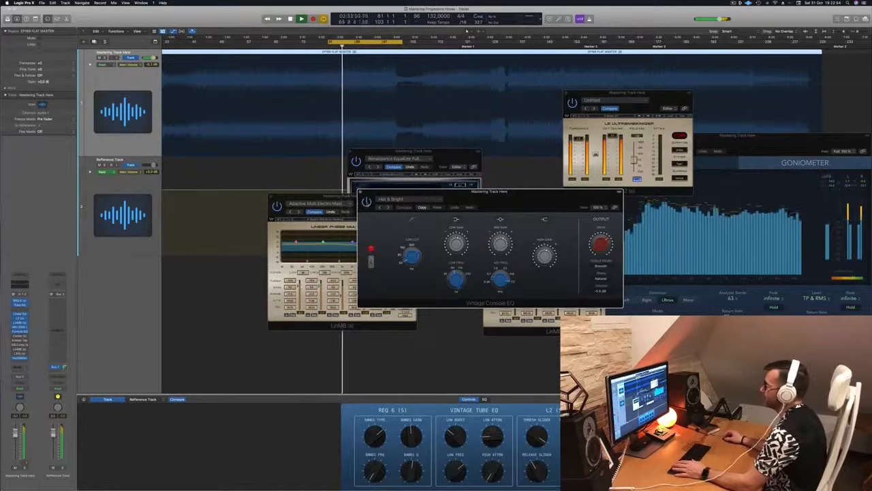
pyautogui.moveTo(519, 191); pyautogui.dragTo(488, 195)
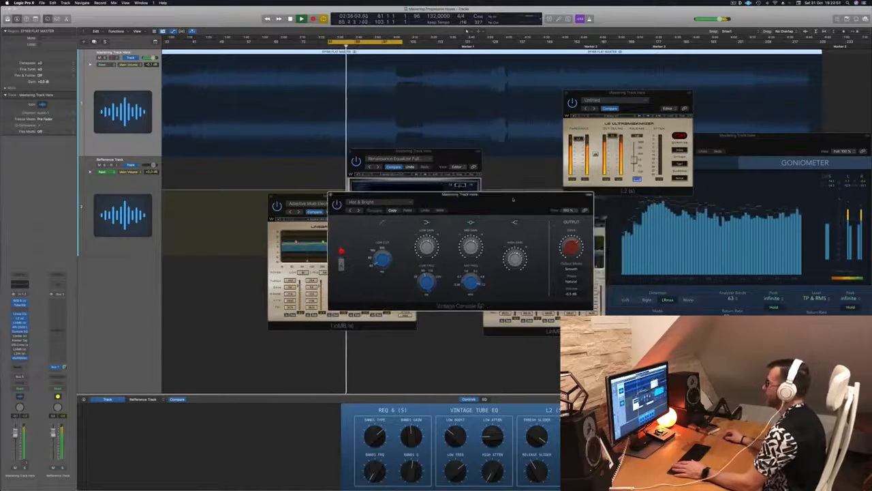
pyautogui.click(329, 196)
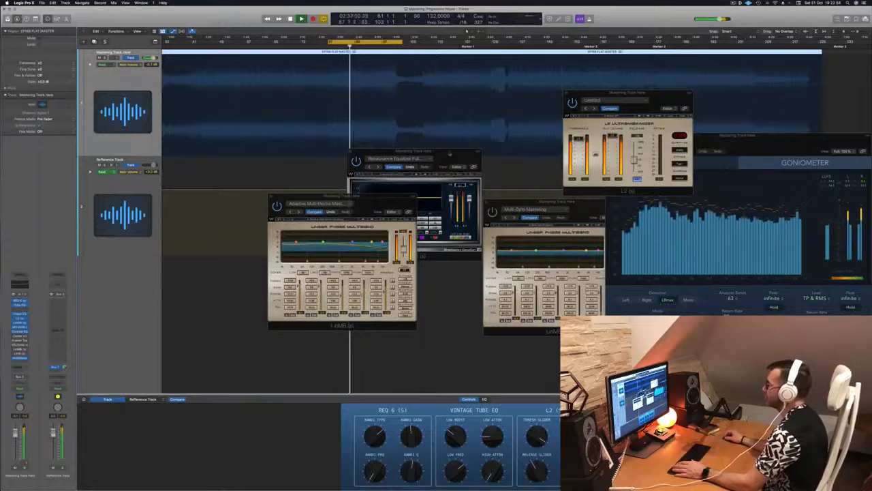
# Clear space by moving the Renaissance Equalizer and Adaptive Multi Electro windows, and open the Center plug-in in the middle of the workspace.
pyautogui.moveTo(415, 152); pyautogui.dragTo(518, 207)
pyautogui.moveTo(381, 201); pyautogui.dragTo(411, 215)
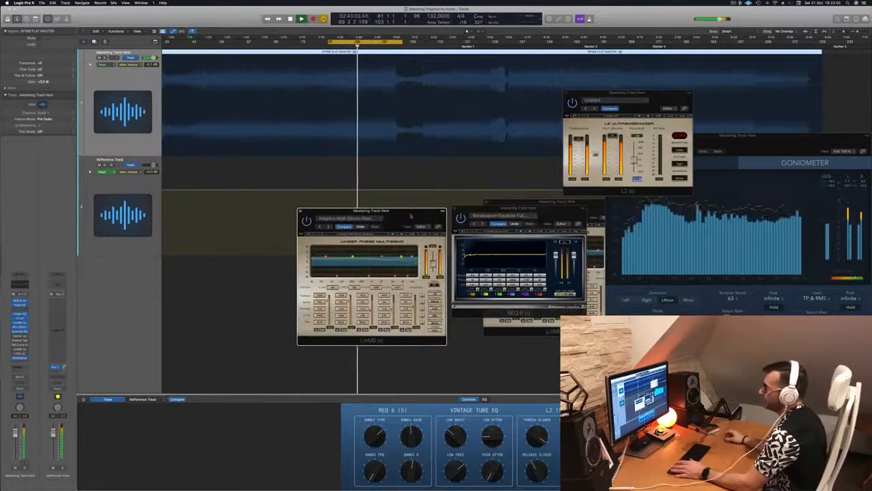
pyautogui.click(20, 336)
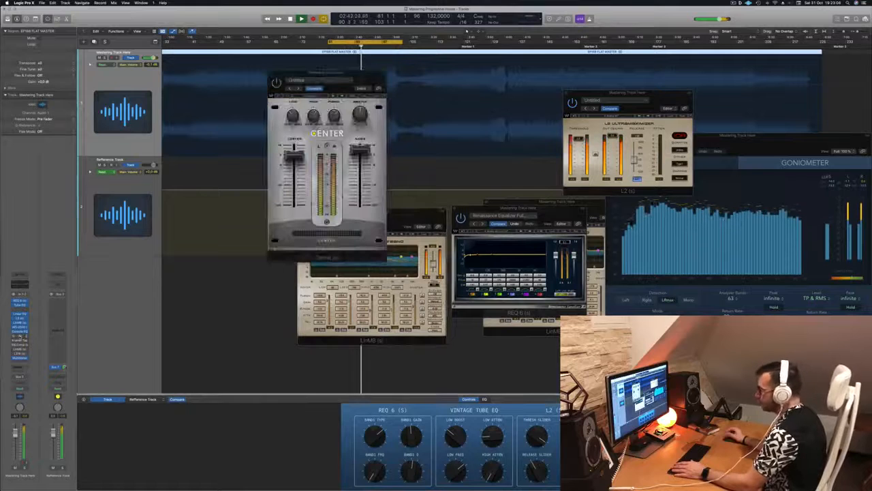
pyautogui.moveTo(344, 71); pyautogui.dragTo(426, 114)
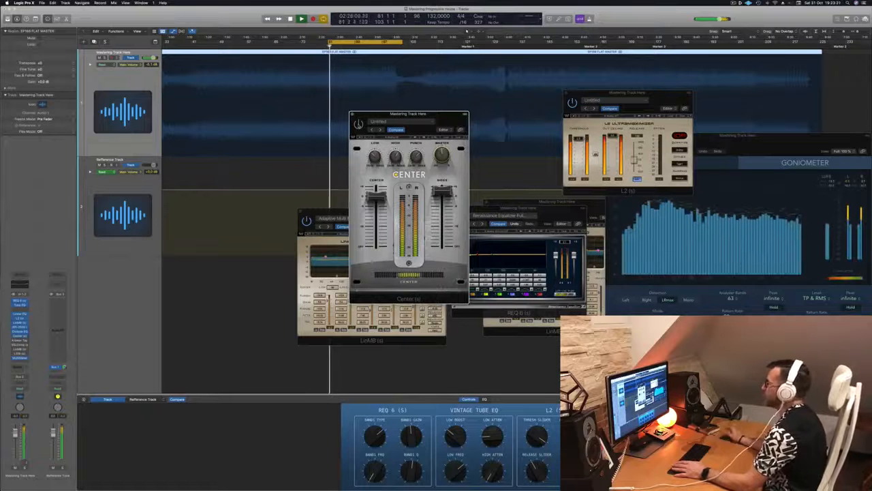
# Review the Center plug-in during playback, repositioning its window and bringing the spectrum analyzer to the front.
pyautogui.moveTo(434, 114); pyautogui.dragTo(427, 135)
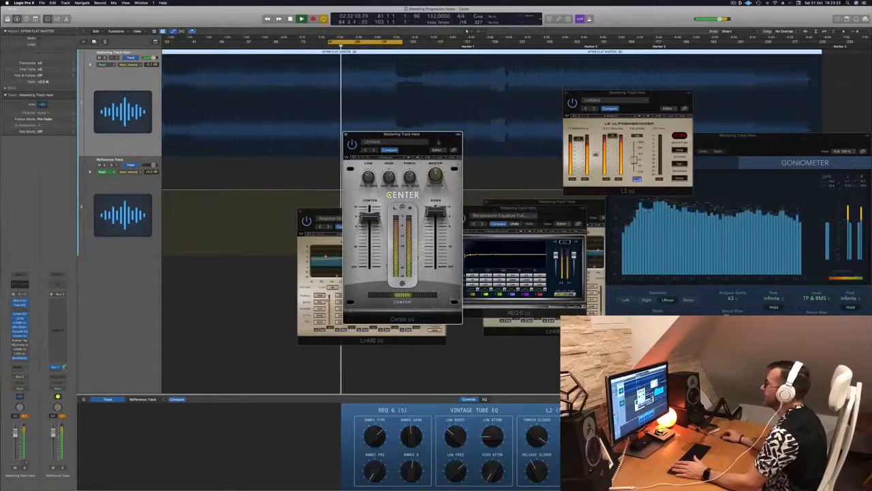
pyautogui.moveTo(438, 141); pyautogui.dragTo(477, 171)
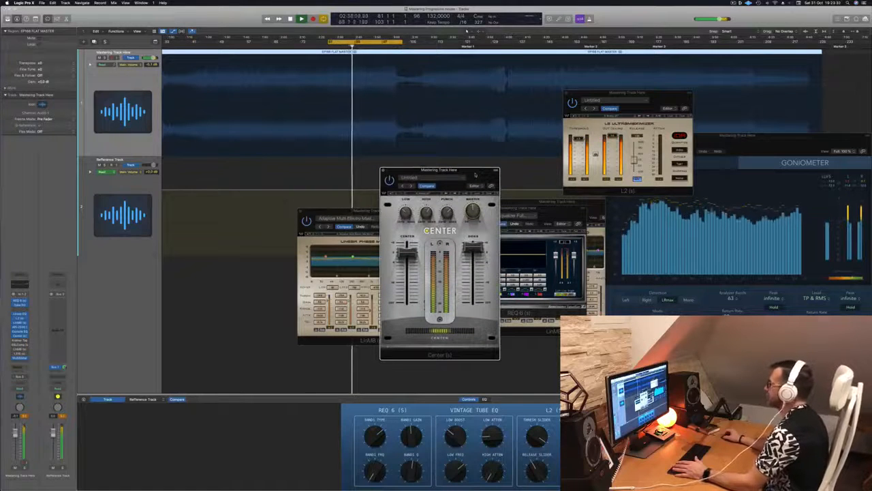
pyautogui.click(833, 189)
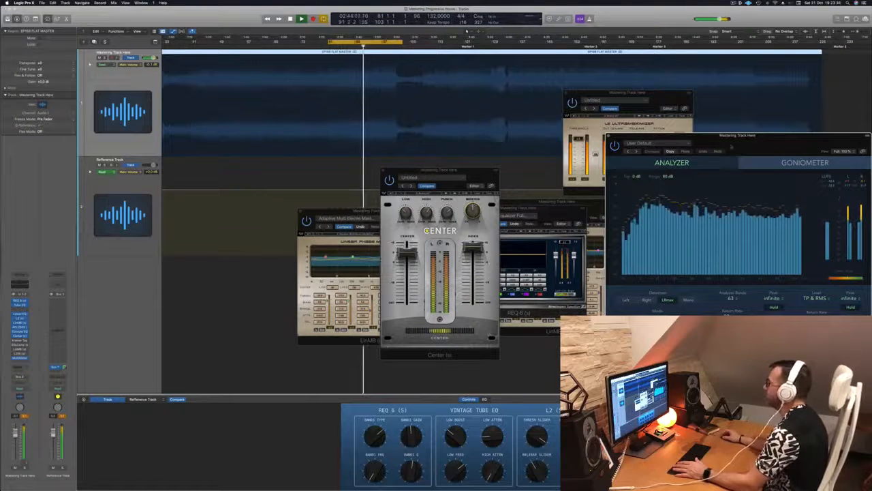
pyautogui.click(476, 176)
pyautogui.moveTo(475, 176); pyautogui.dragTo(479, 176)
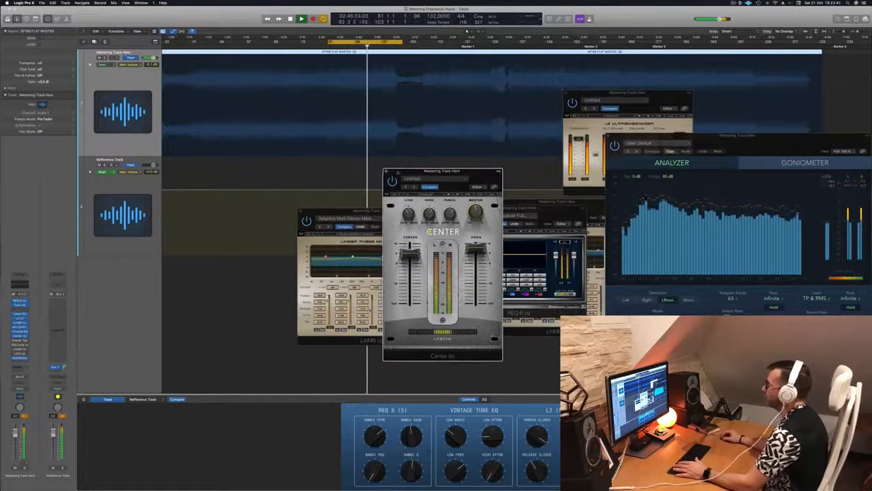
# Close the Center and Adaptive Multi Electro plug-in windows.
pyautogui.click(387, 170)
pyautogui.click(393, 216)
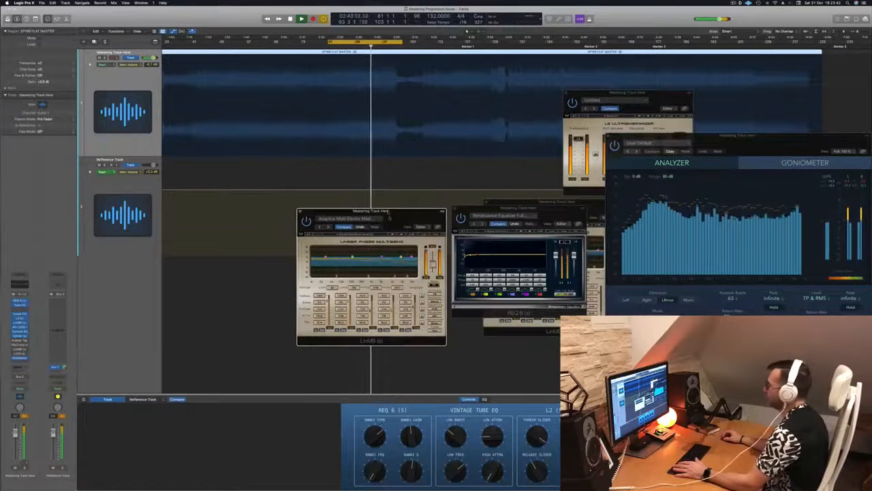
pyautogui.click(300, 212)
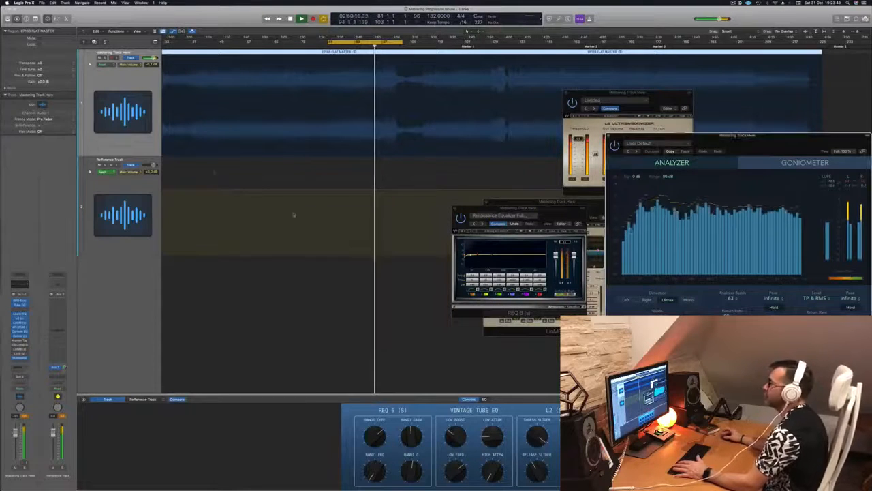
pyautogui.click(121, 139)
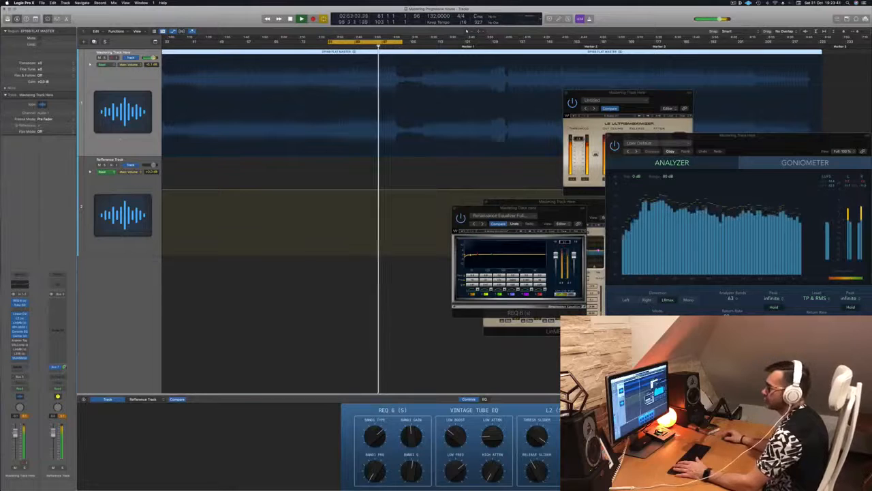
# Open the Kramer Tape plug-in with the Mastering Clean and Open preset to review it, and close it.
pyautogui.click(20, 341)
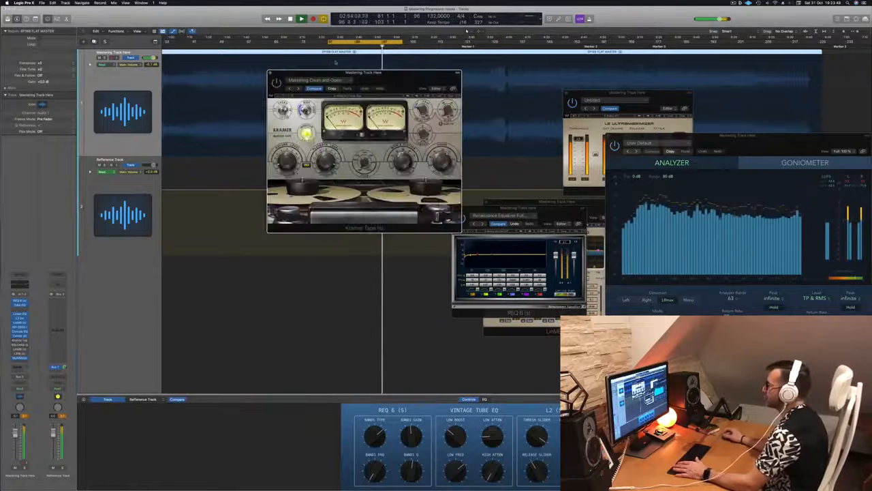
pyautogui.moveTo(267, 76); pyautogui.dragTo(257, 92)
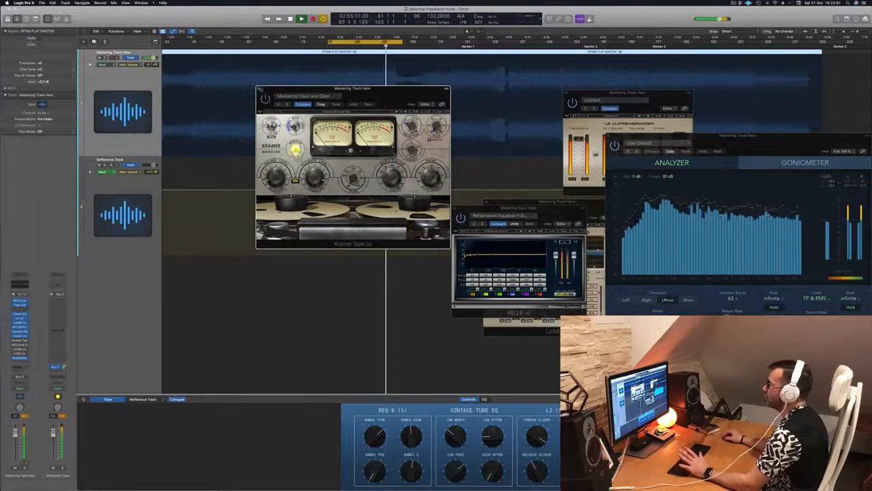
pyautogui.click(259, 89)
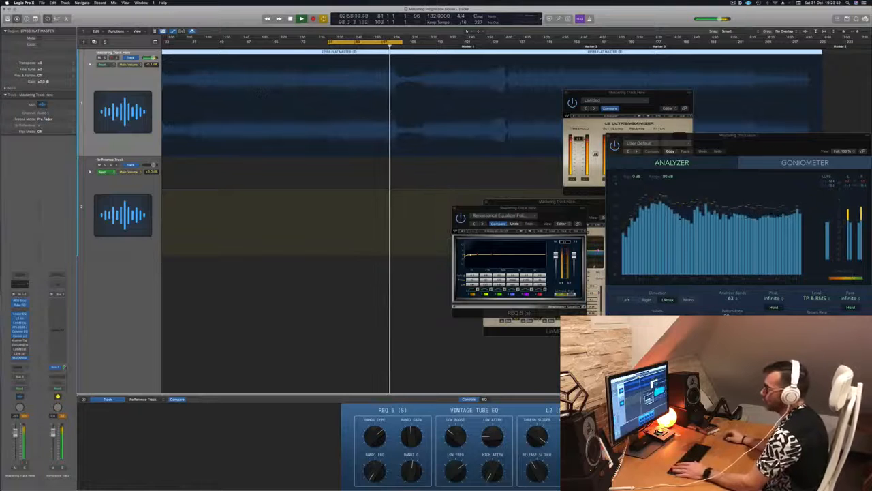
# Open the SSLComp compressor on the mastering track and extend the end of the cycle range past Marker 1.
pyautogui.click(20, 345)
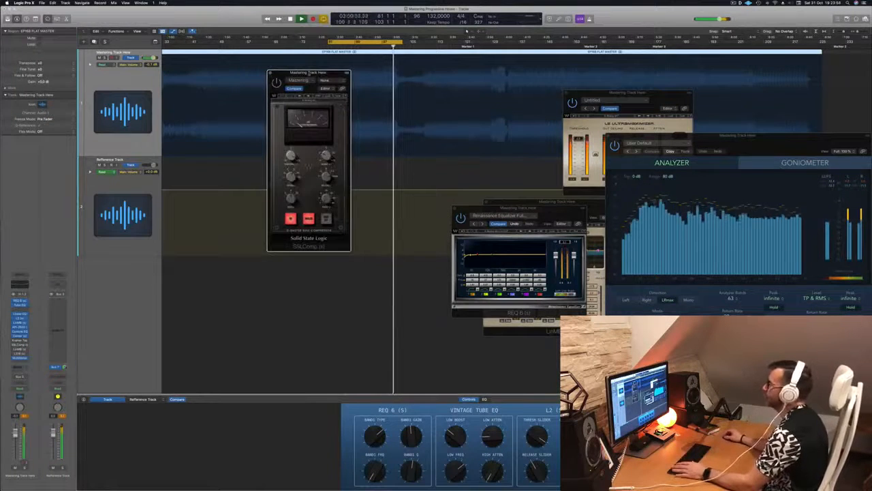
pyautogui.moveTo(308, 72); pyautogui.dragTo(480, 201)
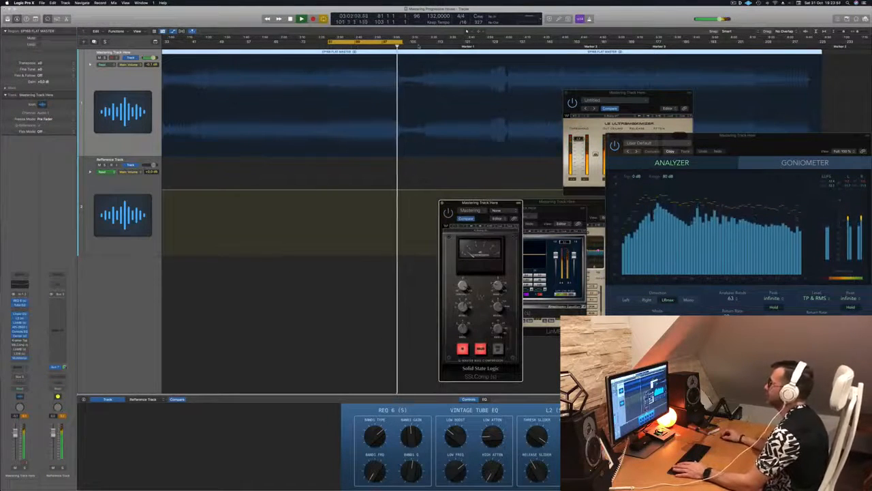
pyautogui.moveTo(395, 42); pyautogui.dragTo(505, 45)
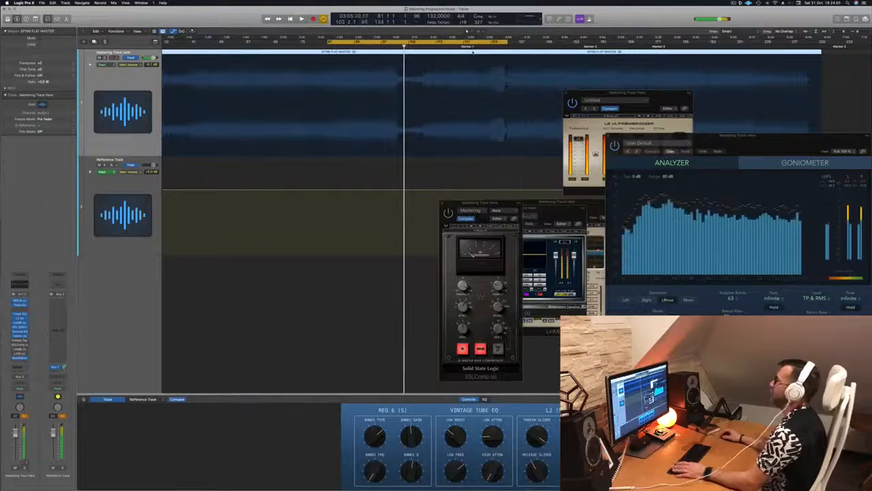
pyautogui.press('space')
pyautogui.press('space')
# Move the SSLComp window clear of the Renaissance Equalizer, and stop and restart playback to listen to the extended cycle.
pyautogui.moveTo(499, 207); pyautogui.dragTo(432, 195)
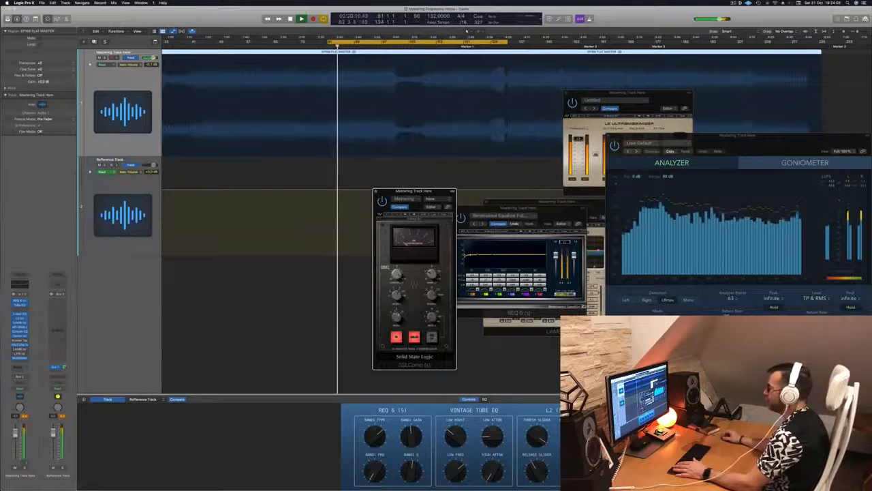
pyautogui.moveTo(432, 194); pyautogui.dragTo(412, 195)
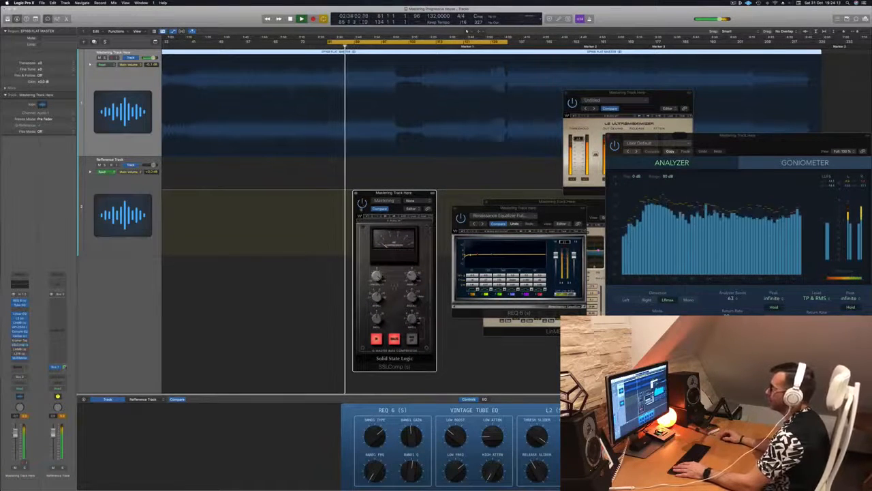
pyautogui.press('space')
pyautogui.press('space')
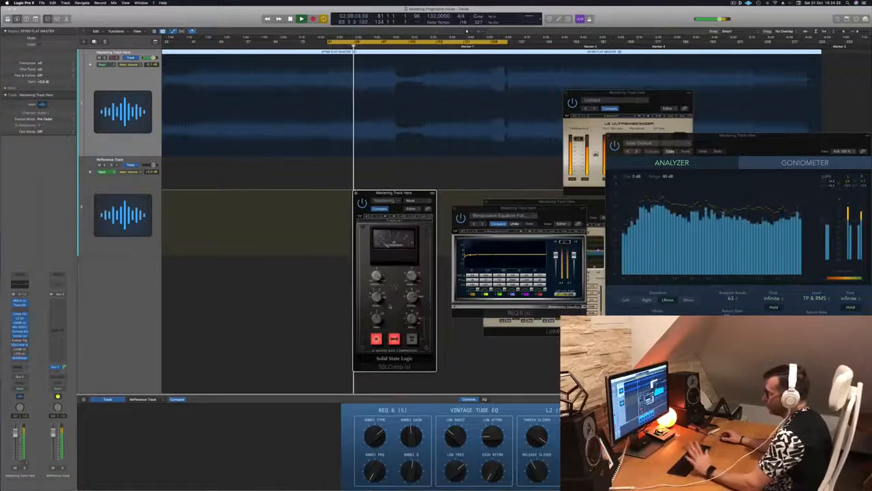
# Close the SSLComp window, and open the LinMB multiband and the L316 limiter of the mastering track side by side.
pyautogui.moveTo(394, 193); pyautogui.dragTo(415, 195)
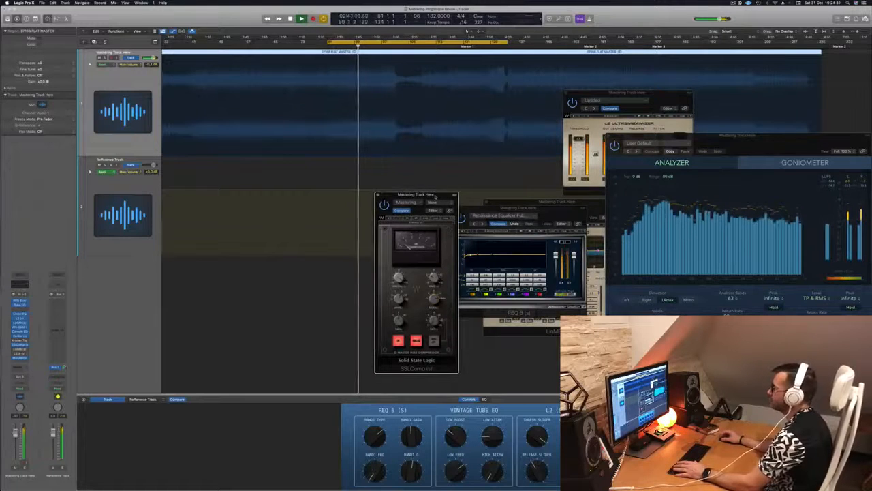
pyautogui.click(378, 195)
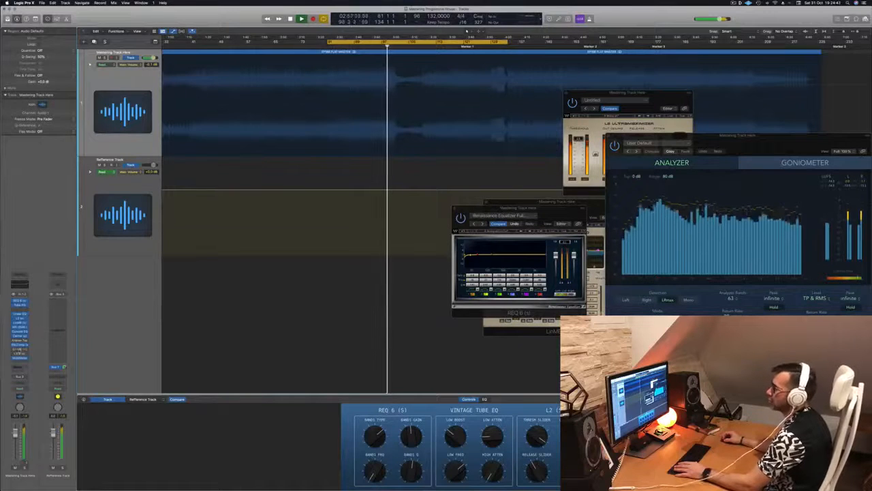
pyautogui.click(19, 349)
pyautogui.click(20, 349)
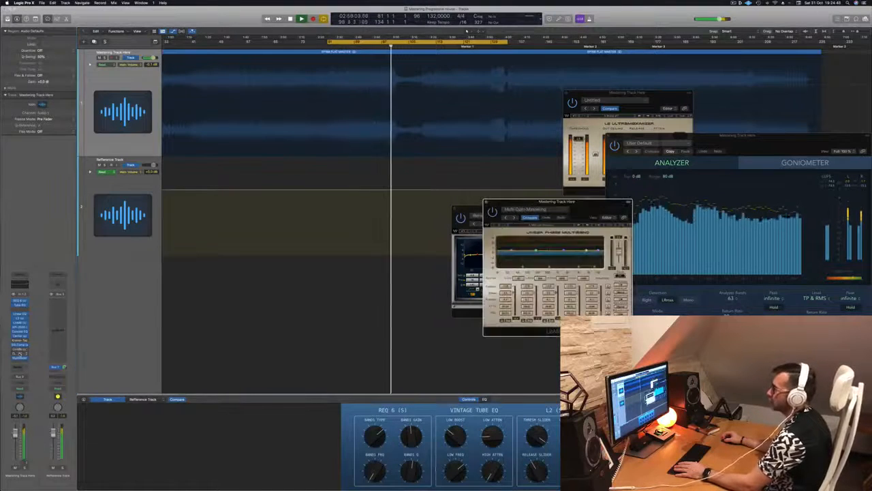
pyautogui.click(19, 354)
pyautogui.moveTo(423, 75); pyautogui.dragTo(308, 133)
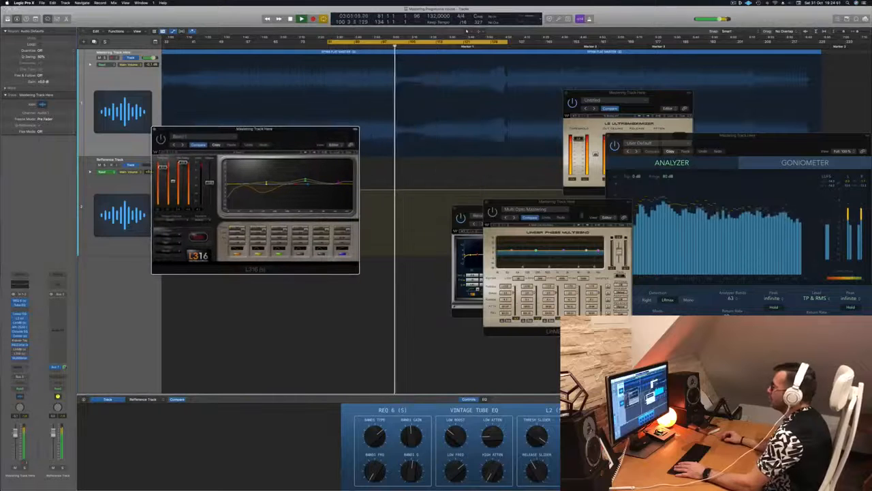
pyautogui.moveTo(597, 206); pyautogui.dragTo(499, 132)
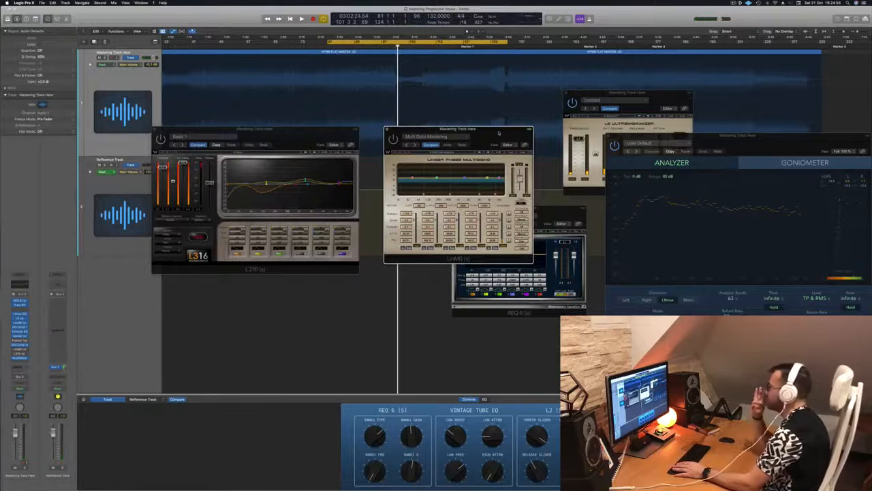
# Restart the cycled playback and review the LinMB plug-in with the Multi Opto Mastering preset, keeping its window beside the L316.
pyautogui.press('space')
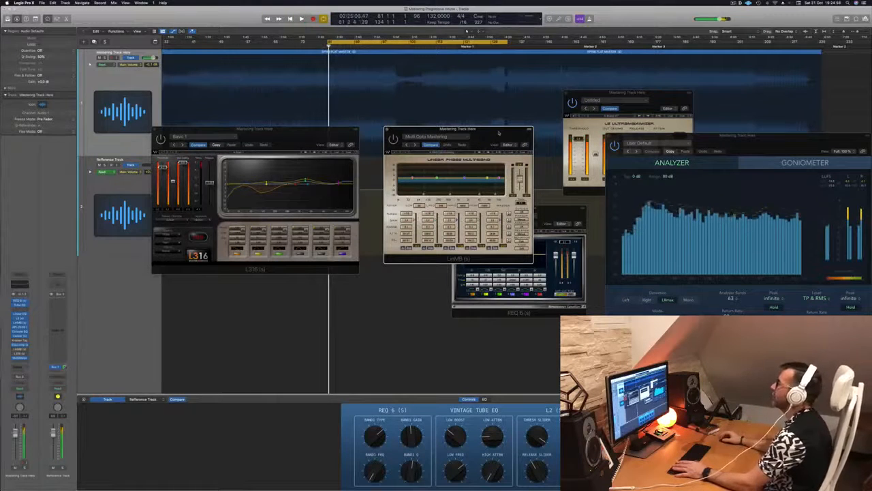
pyautogui.moveTo(499, 133); pyautogui.dragTo(490, 147)
pyautogui.press('space')
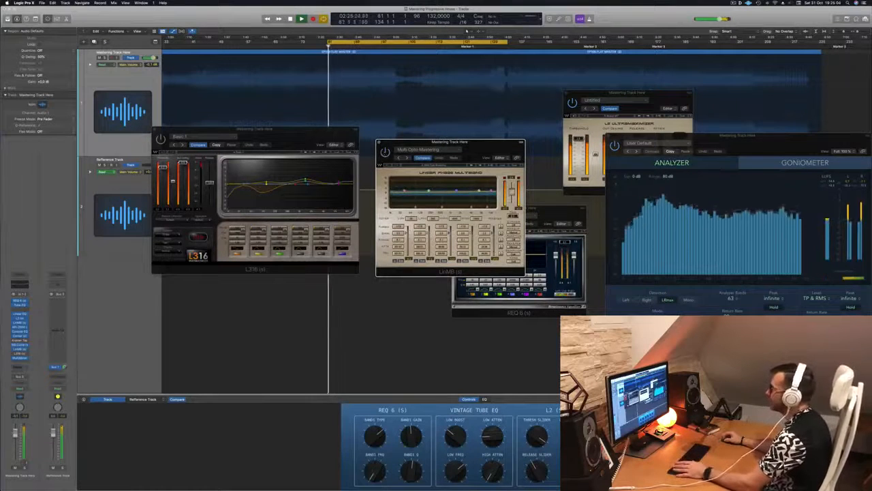
pyautogui.moveTo(490, 147); pyautogui.dragTo(507, 156)
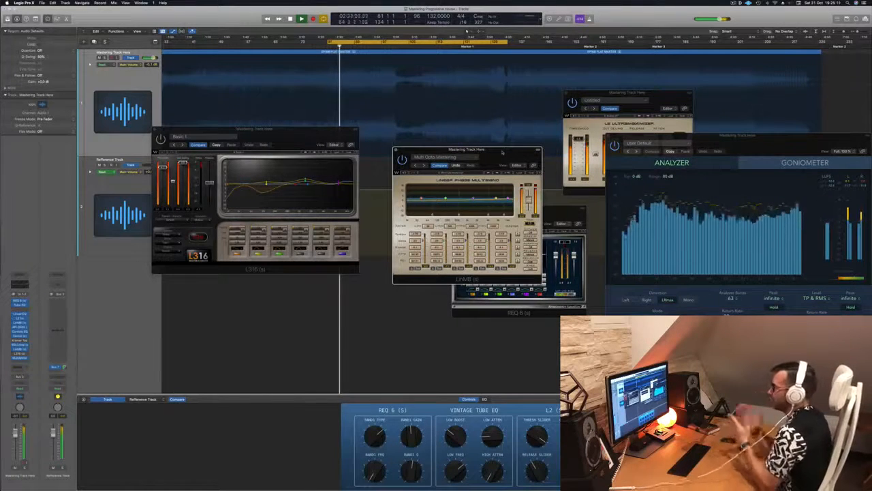
pyautogui.moveTo(503, 151); pyautogui.dragTo(516, 153)
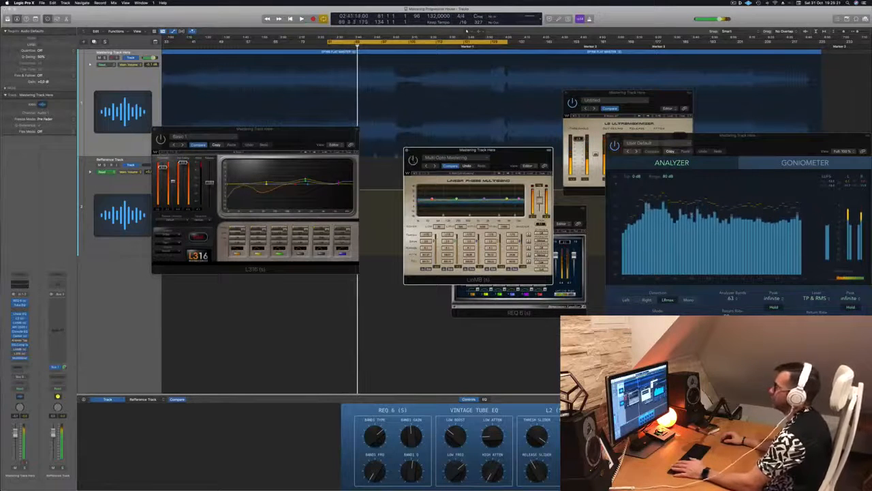
pyautogui.press('space')
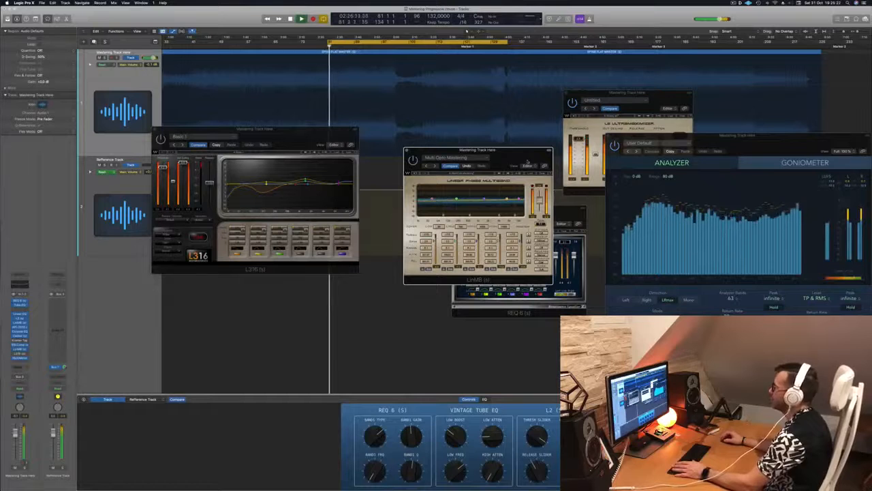
pyautogui.moveTo(526, 157)
pyautogui.mouseDown()
pyautogui.moveTo(545, 138)
pyautogui.moveTo(507, 128)
pyautogui.moveTo(530, 141)
pyautogui.mouseUp()
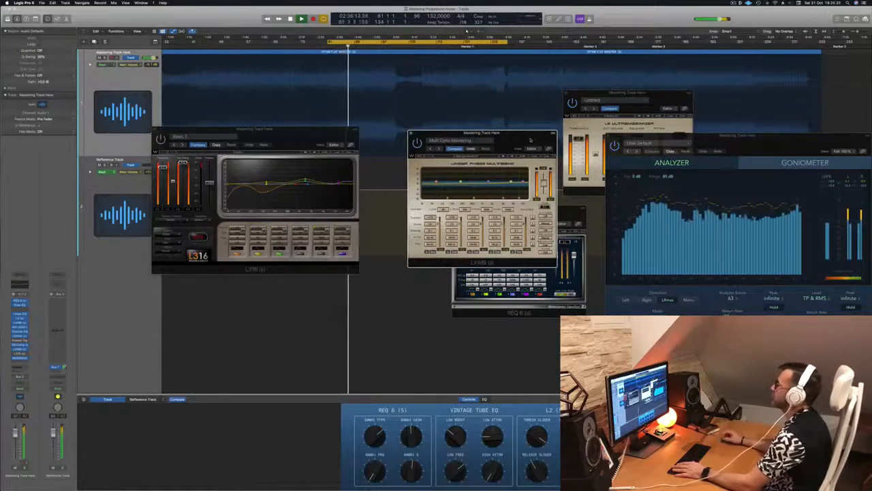
pyautogui.moveTo(530, 140)
pyautogui.mouseDown()
pyautogui.moveTo(517, 142)
pyautogui.moveTo(524, 142)
pyautogui.mouseUp()
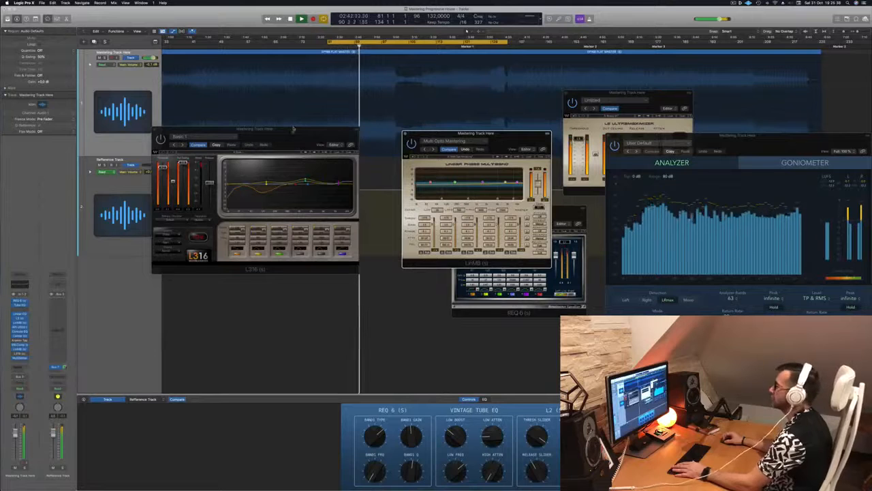
# Rearrange the L316, MultiMeter and LinMB windows to watch the limiter, multiband and analyzer together during playback.
pyautogui.moveTo(242, 142); pyautogui.dragTo(270, 142)
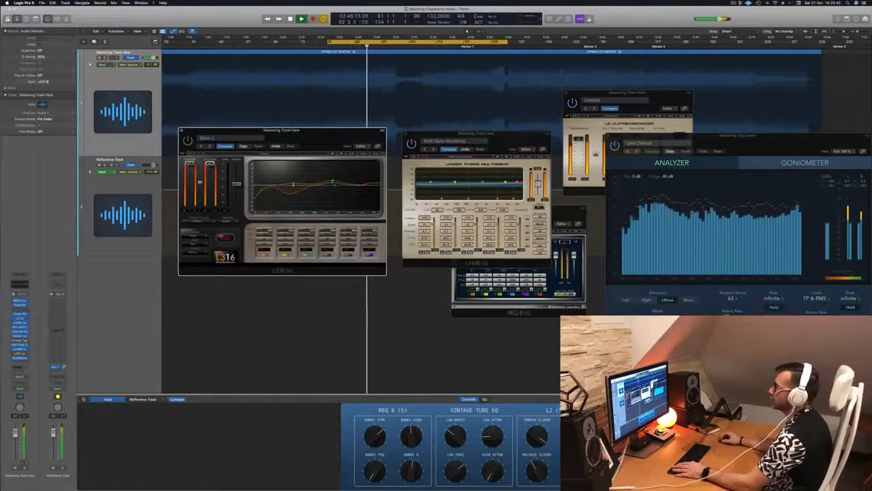
pyautogui.moveTo(773, 151); pyautogui.dragTo(760, 122)
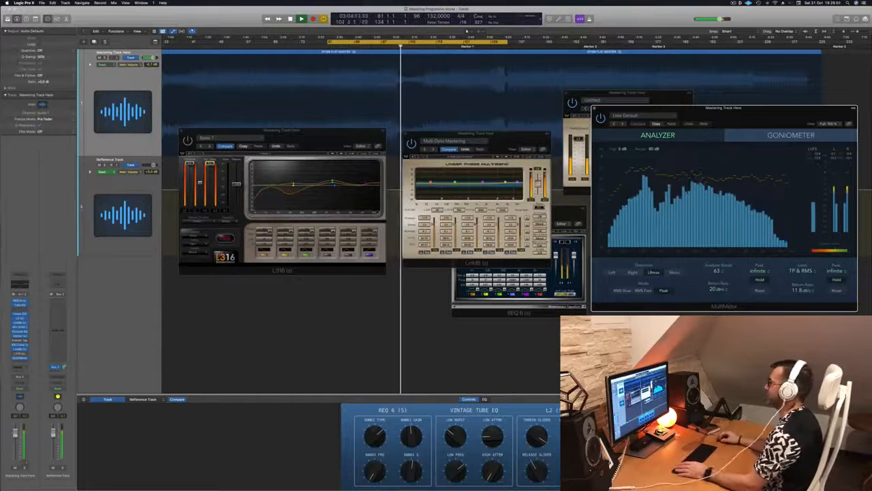
pyautogui.click(516, 139)
pyautogui.moveTo(516, 139); pyautogui.dragTo(536, 169)
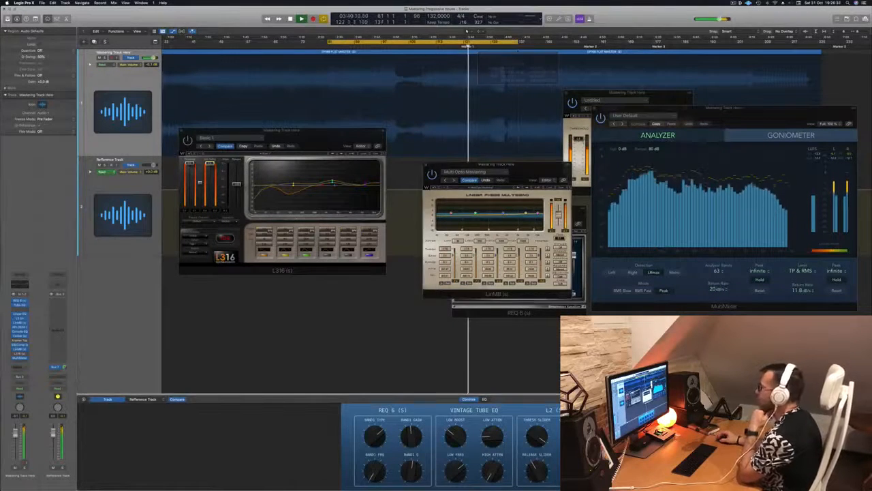
pyautogui.moveTo(292, 138); pyautogui.dragTo(340, 171)
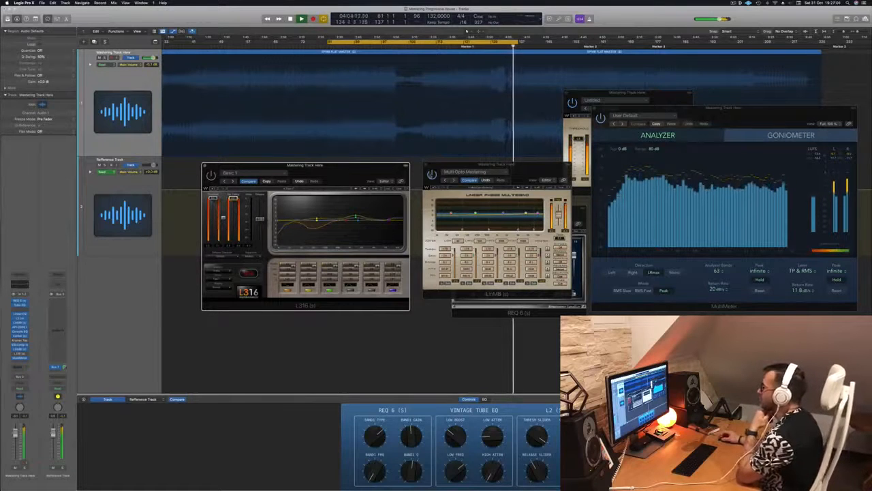
# Bring the LinMB and the L316 with the Basic 1 preset to the front in turn to review them.
pyautogui.click(432, 175)
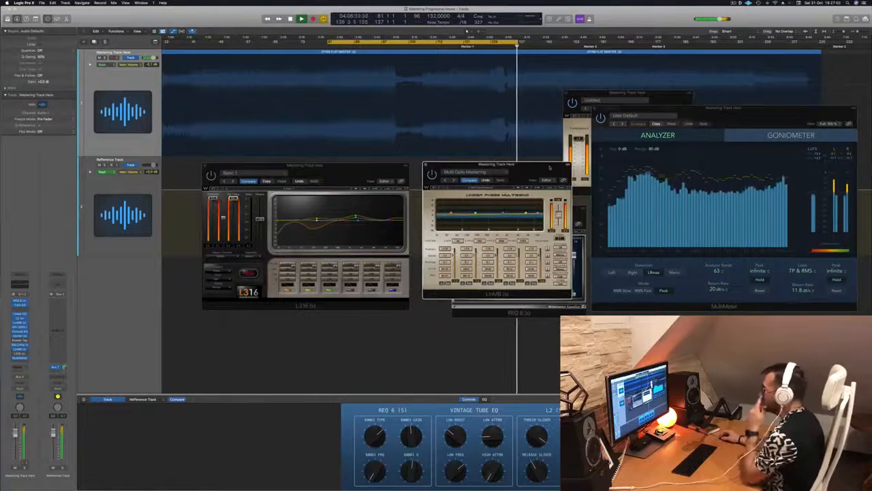
pyautogui.moveTo(532, 170); pyautogui.dragTo(535, 170)
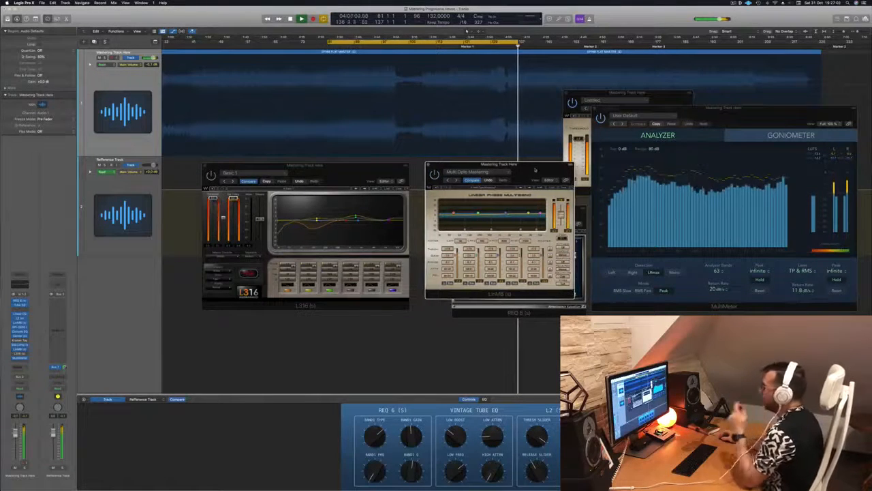
pyautogui.click(328, 167)
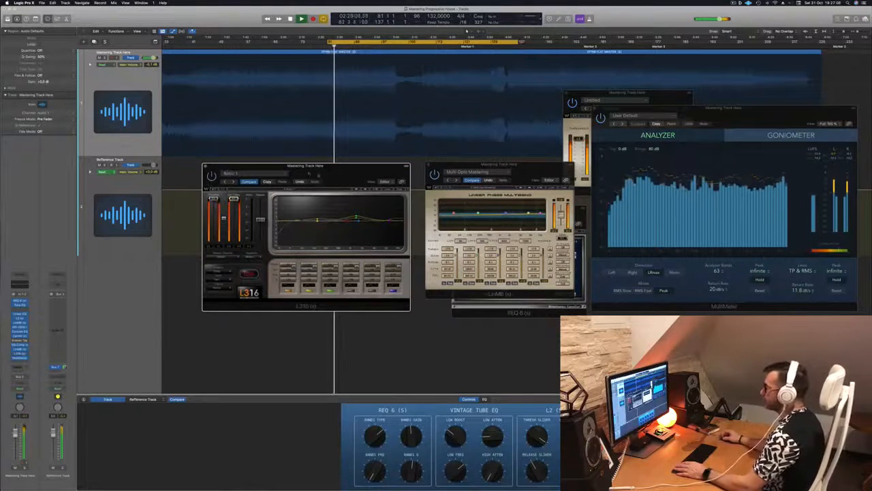
pyautogui.moveTo(310, 174); pyautogui.dragTo(346, 180)
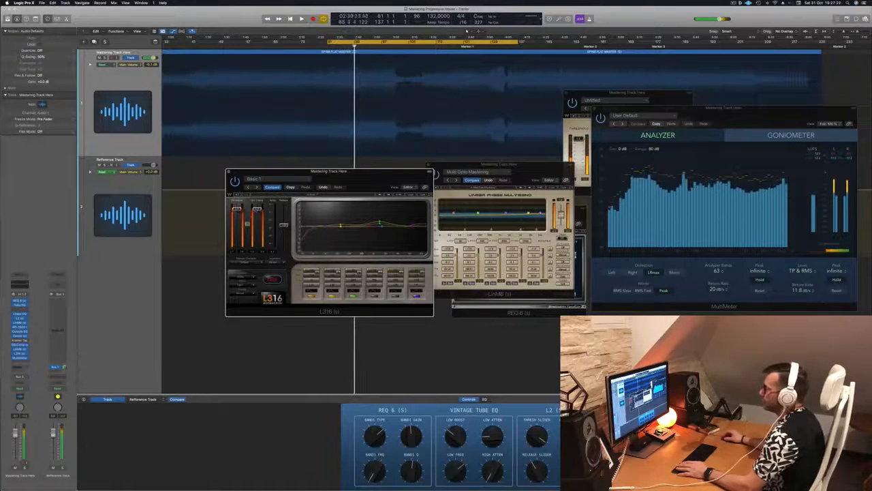
# Restart playback from the cycle start and bring the MultiMeter forward to examine the spectrum and loudness levels.
pyautogui.press('space')
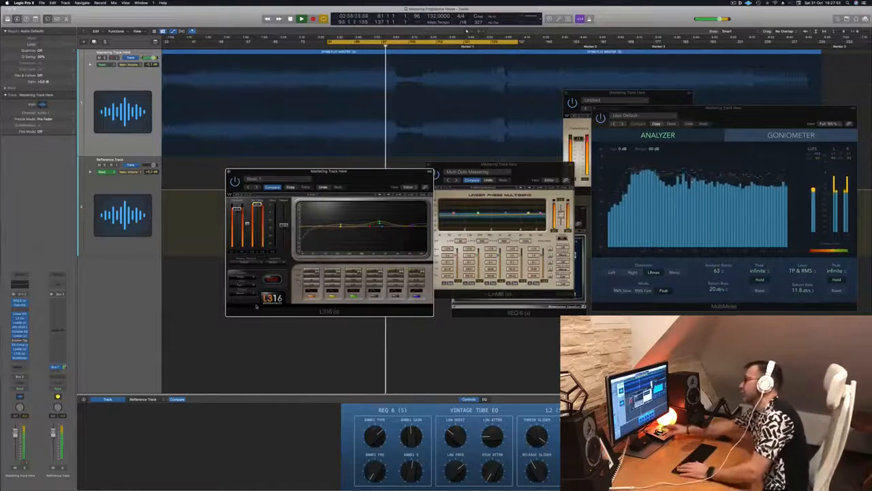
pyautogui.press('space')
pyautogui.press('space')
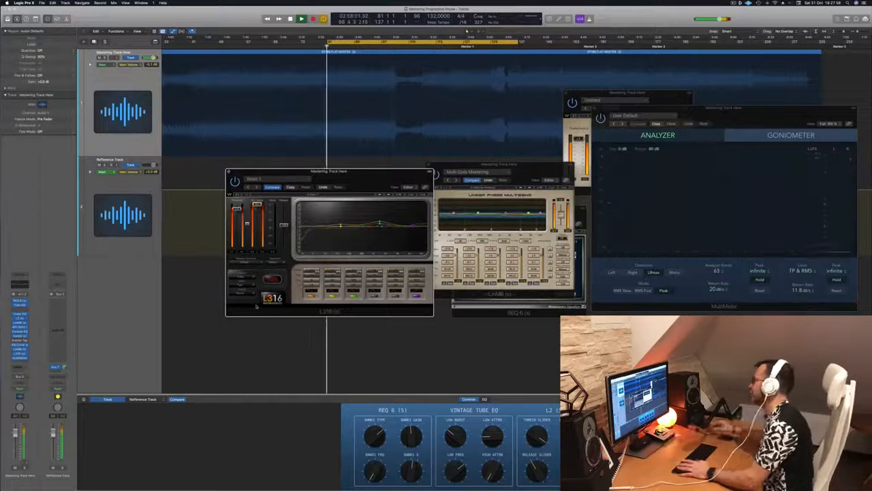
pyautogui.moveTo(778, 110); pyautogui.dragTo(673, 82)
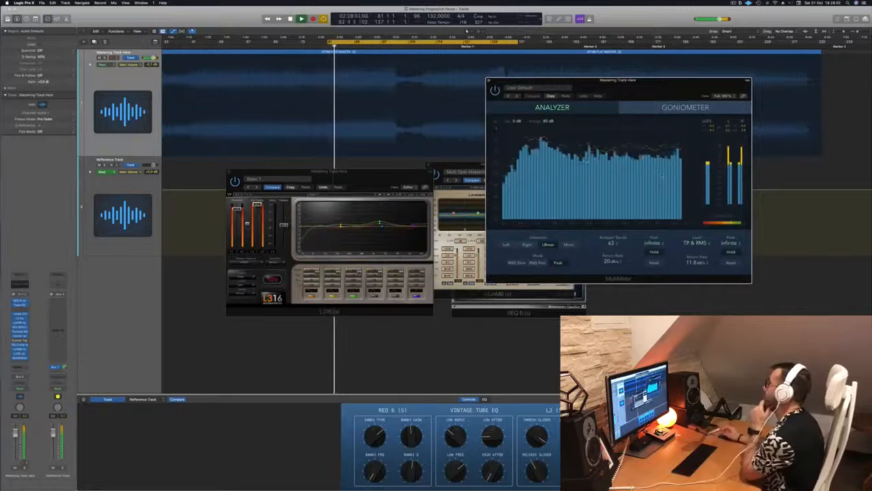
pyautogui.moveTo(661, 90); pyautogui.dragTo(720, 92)
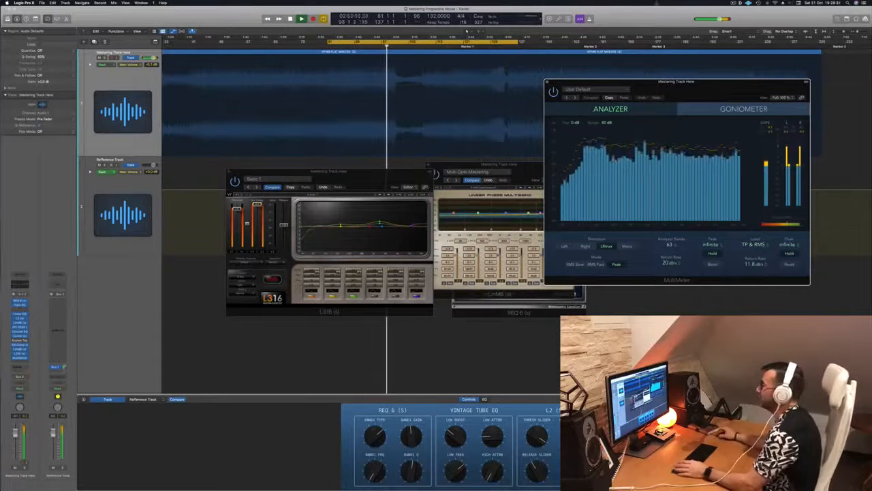
# Extend the cycle range to cover the whole track, from bar 1 to the end of the mastering region.
pyautogui.moveTo(332, 42); pyautogui.dragTo(117, 49)
pyautogui.moveTo(217, 43); pyautogui.dragTo(166, 48)
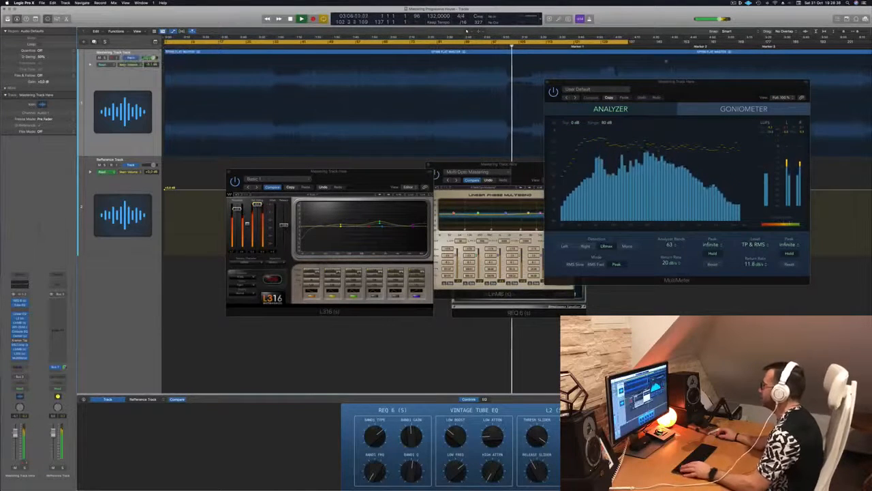
pyautogui.press('super+Left')
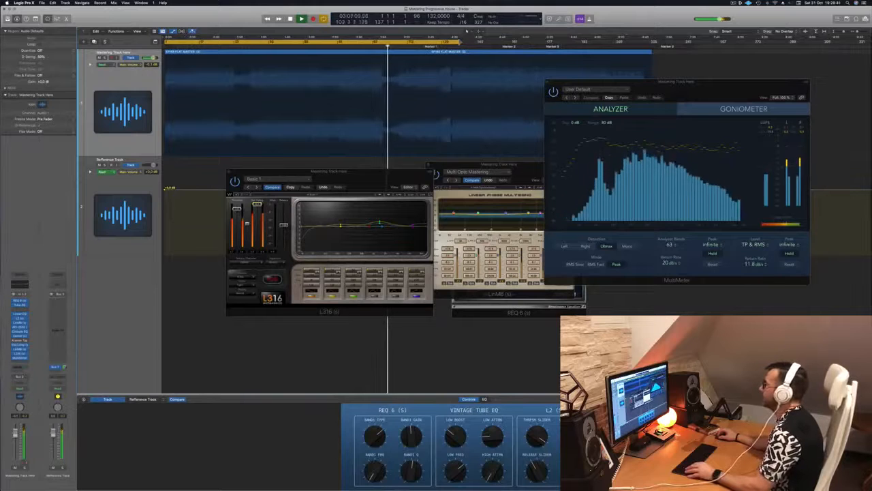
pyautogui.moveTo(464, 42); pyautogui.dragTo(649, 43)
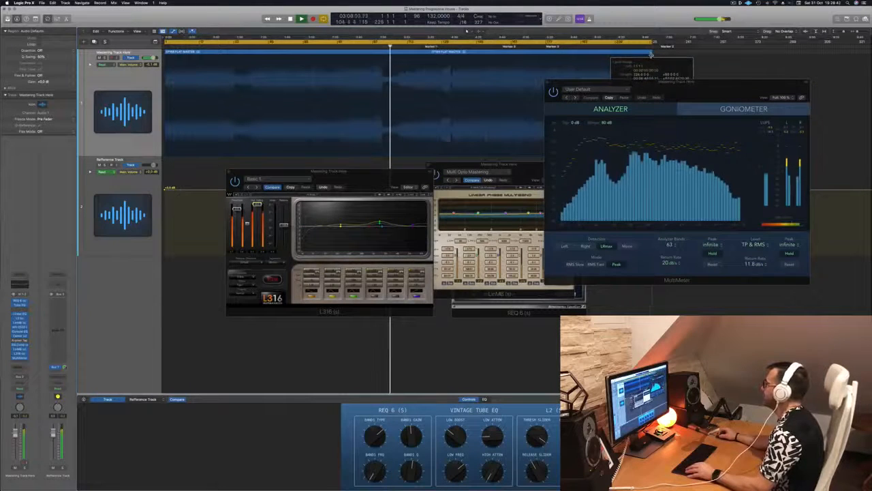
# Close the MultiMeter window and rearrange the L2, LinMB and L316 windows, with the L316 in the middle of the arrangement.
pyautogui.moveTo(714, 92); pyautogui.dragTo(716, 125)
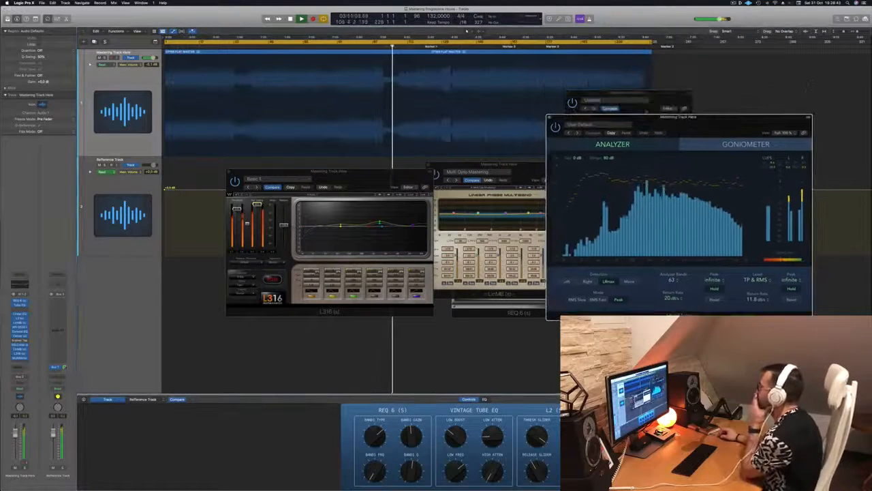
pyautogui.click(550, 116)
pyautogui.moveTo(663, 97); pyautogui.dragTo(741, 120)
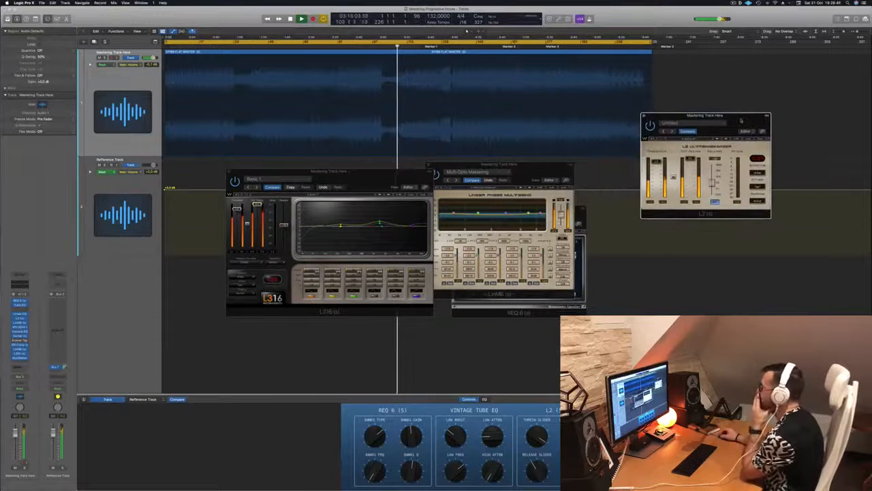
pyautogui.moveTo(542, 168); pyautogui.dragTo(595, 121)
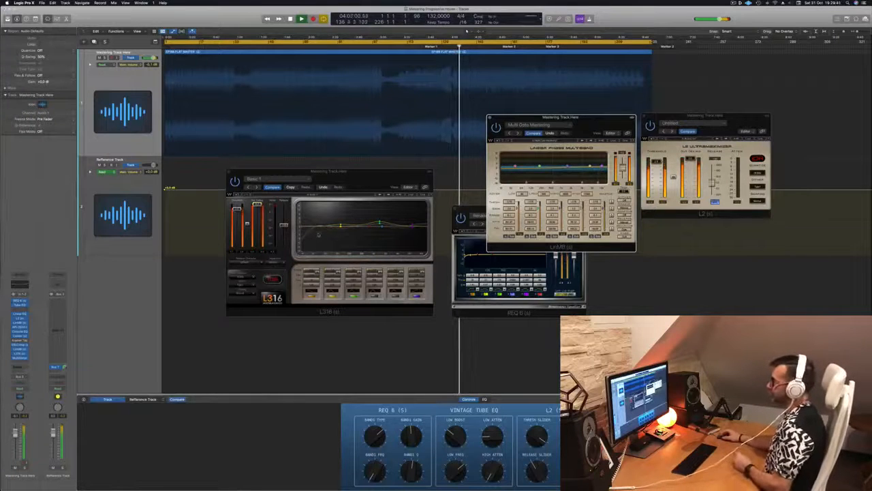
pyautogui.moveTo(368, 172); pyautogui.dragTo(409, 204)
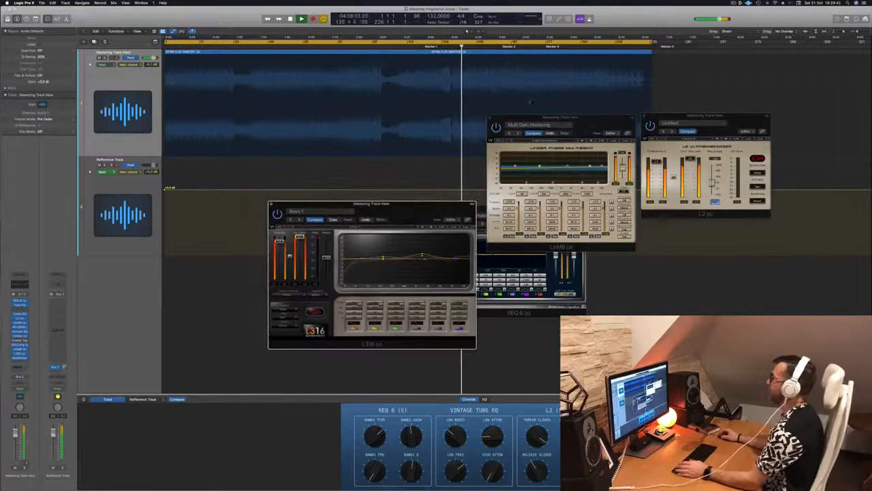
pyautogui.moveTo(592, 123); pyautogui.dragTo(779, 145)
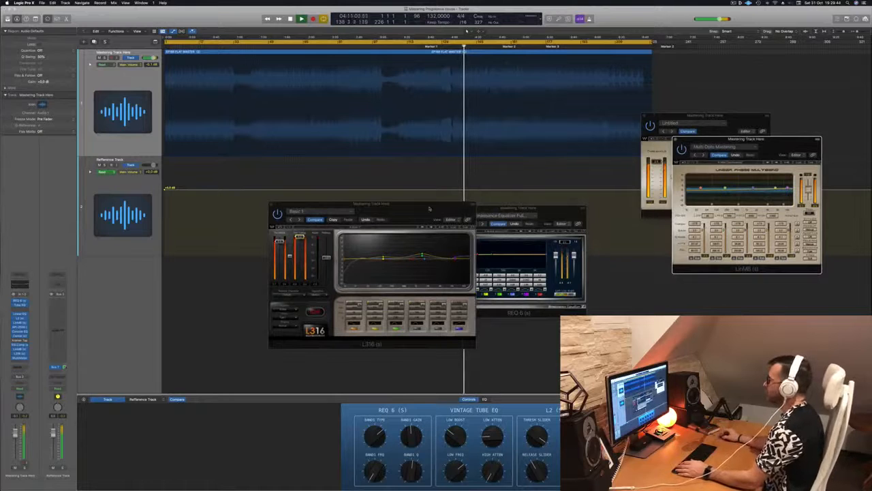
pyautogui.moveTo(395, 214); pyautogui.dragTo(512, 153)
# Restart playback from the beginning of the track and zoom the timeline in horizontally on the intro.
pyautogui.press('space')
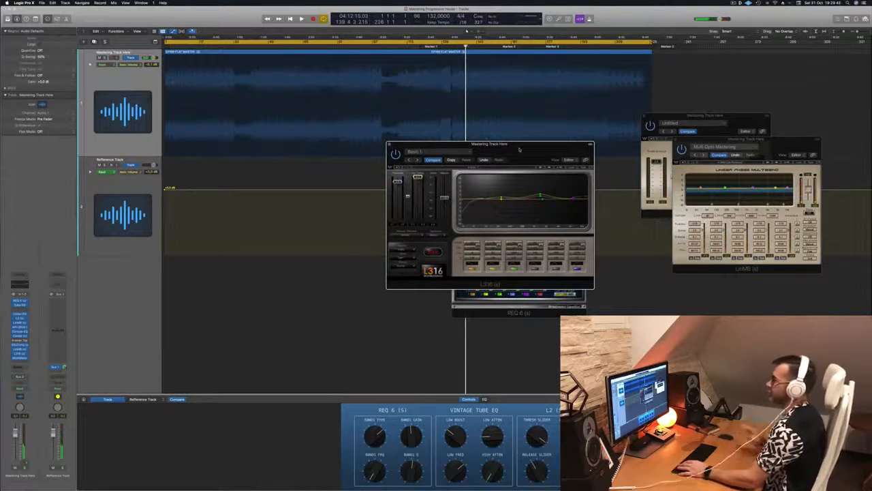
pyautogui.press('Return')
pyautogui.press('space')
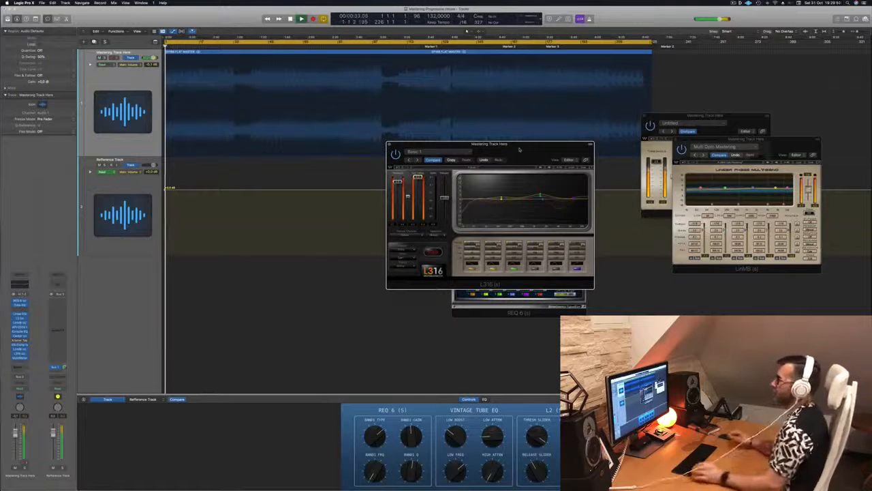
pyautogui.press('super+Right')
pyautogui.press('super+Right')
pyautogui.press('super+Right')
pyautogui.press('super+Right')
pyautogui.press('super+Right')
pyautogui.press('super+Right')
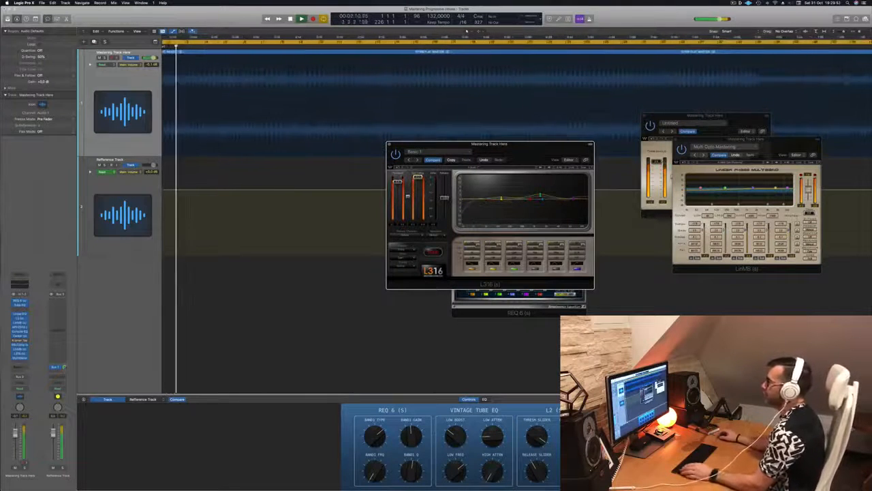
# Restart playback from the beginning, show the whole track in the timeline, and move the L316 window aside to uncover the REQ 6.
pyautogui.press('Return')
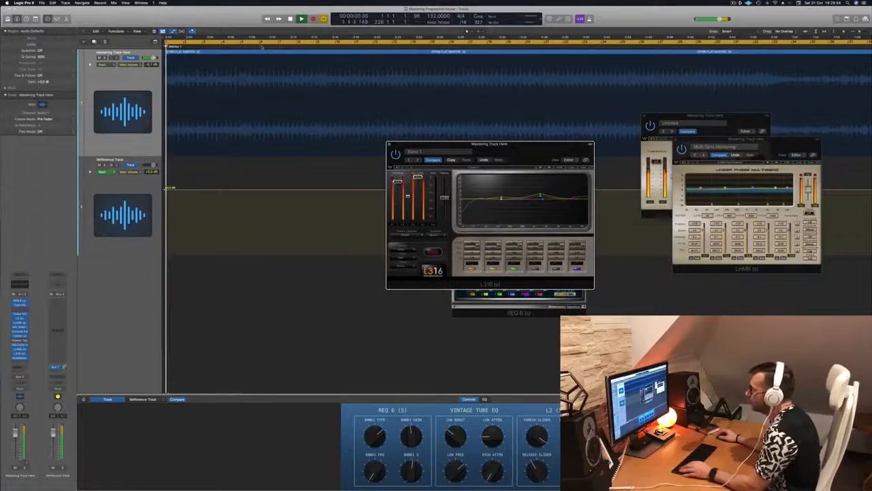
pyautogui.press('super+Left')
pyautogui.press('super+Left')
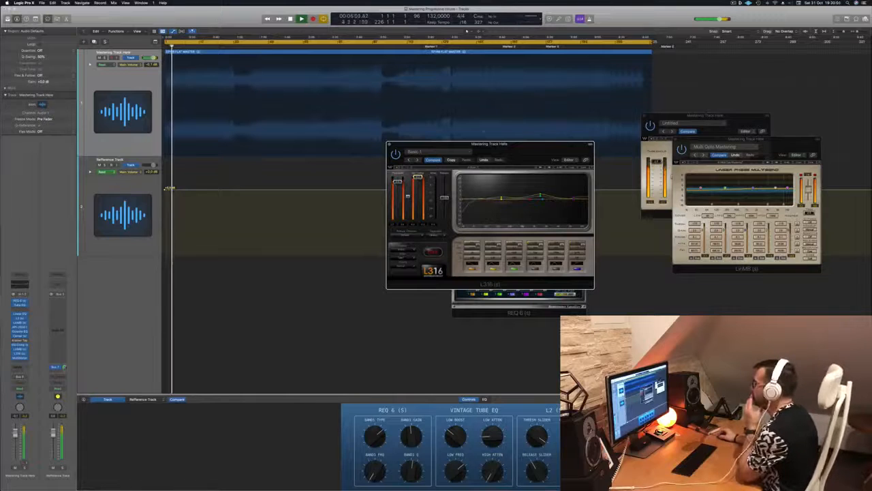
pyautogui.moveTo(512, 147); pyautogui.dragTo(737, 215)
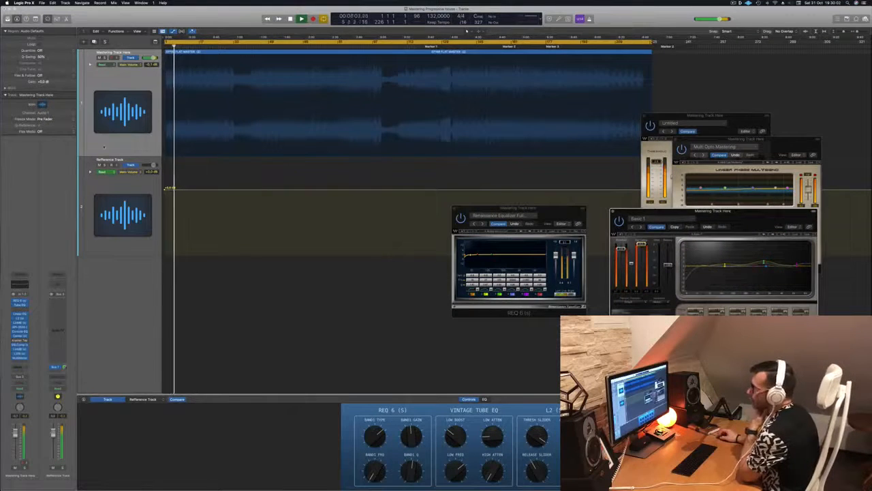
# Bring up the REQ 6 and Vintage Tube EQ windows side by side during playback, and close the REQ 6.
pyautogui.click(21, 301)
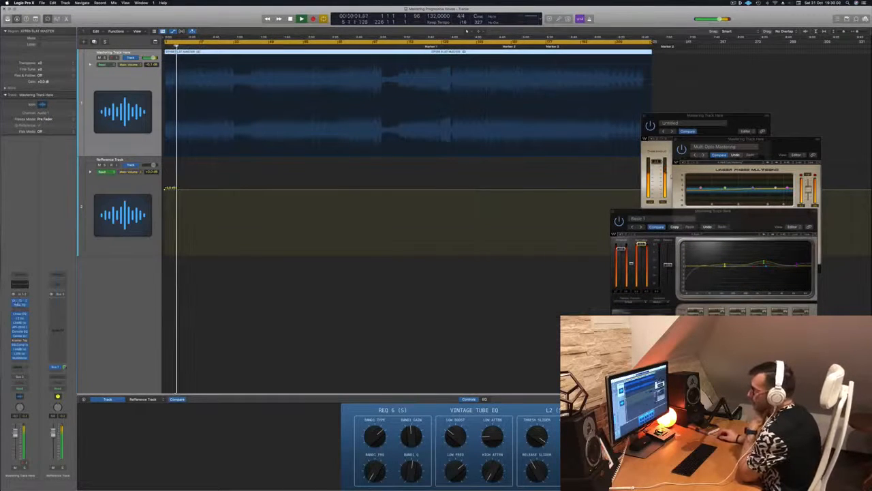
pyautogui.click(21, 301)
pyautogui.click(20, 305)
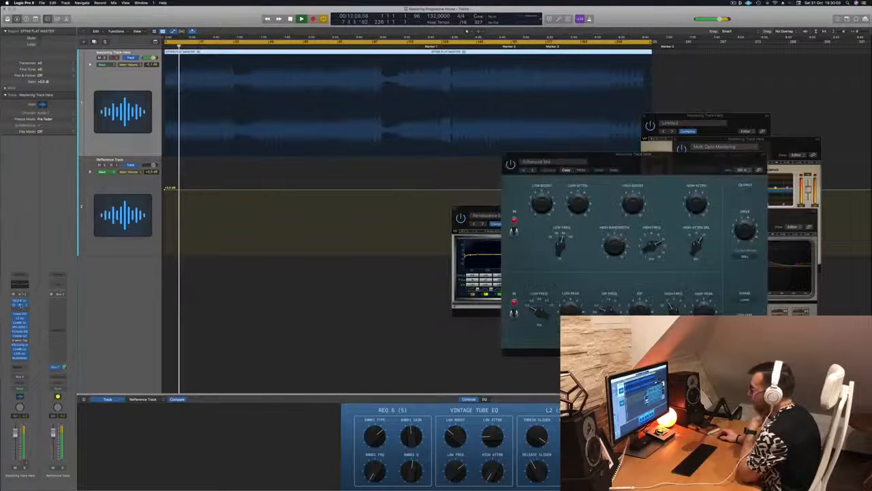
pyautogui.moveTo(477, 212); pyautogui.dragTo(277, 193)
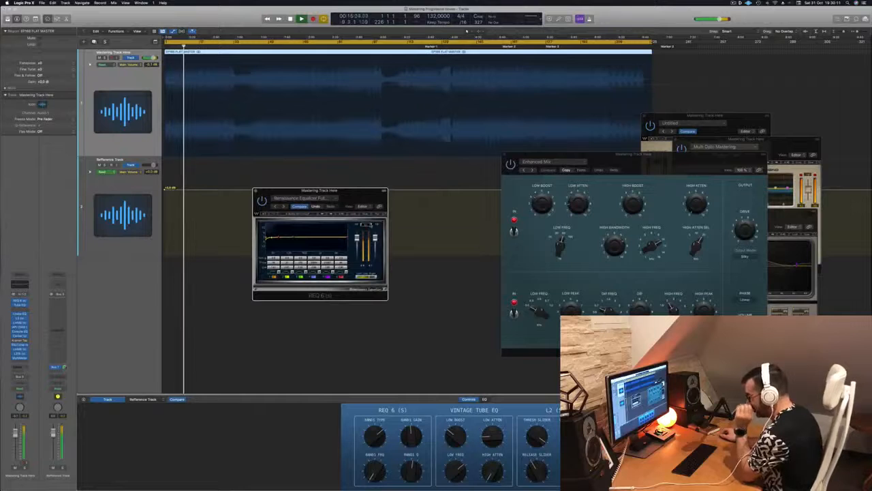
pyautogui.click(256, 192)
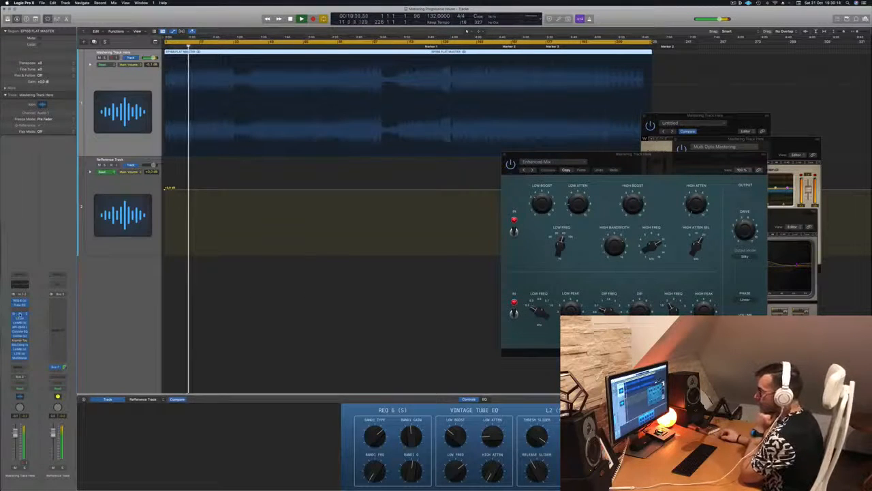
# Compare the master with the Linear Phase EQ bypassed and re-enabled during playback, and close its window.
pyautogui.moveTo(376, 111); pyautogui.dragTo(455, 122)
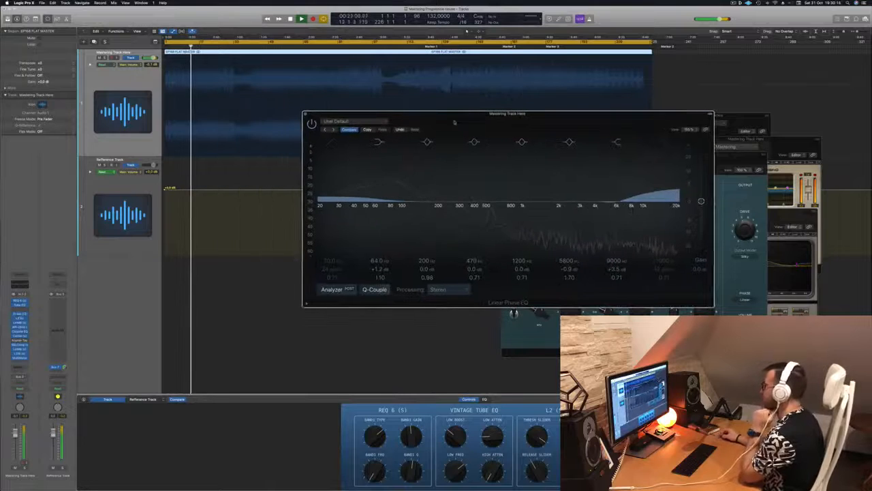
pyautogui.click(311, 123)
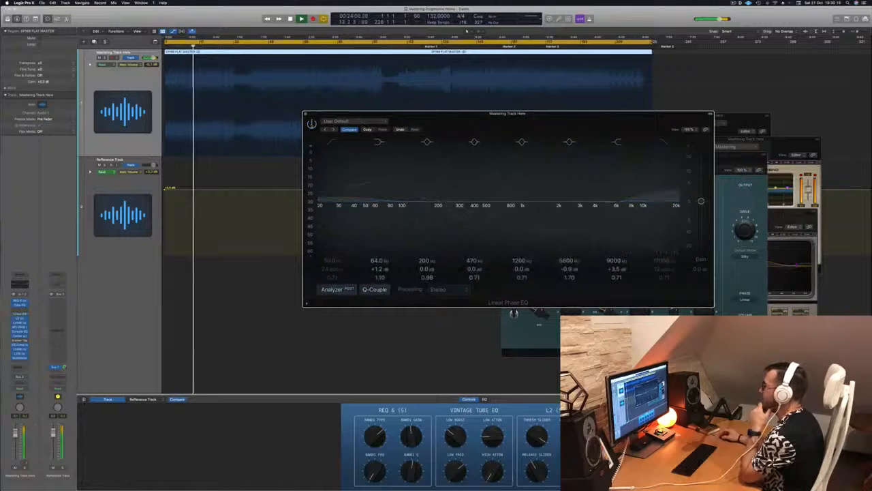
pyautogui.click(311, 123)
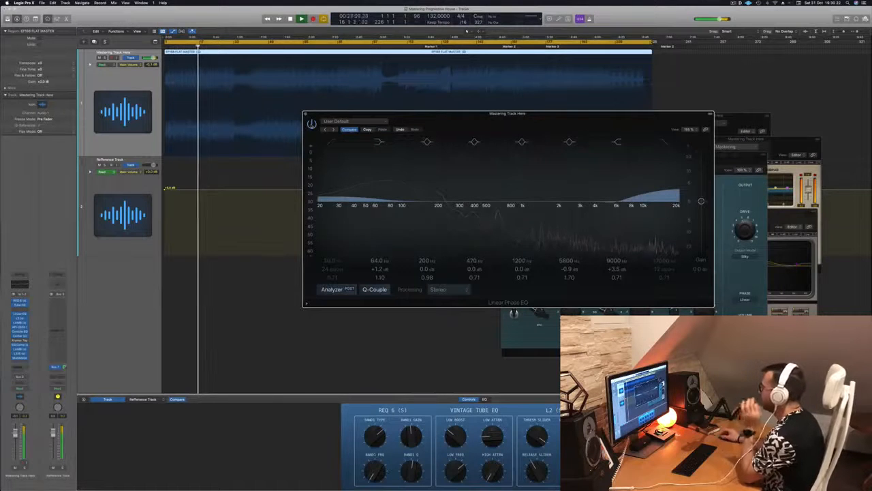
pyautogui.moveTo(565, 119); pyautogui.dragTo(516, 122)
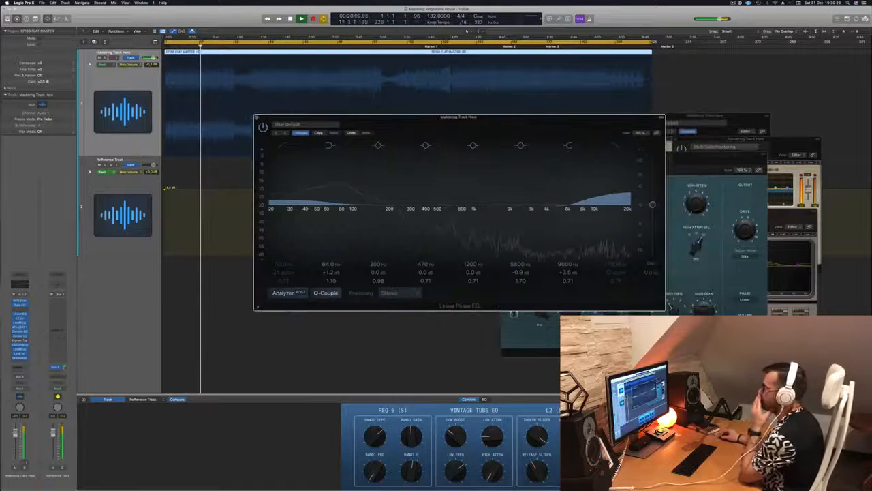
pyautogui.click(256, 117)
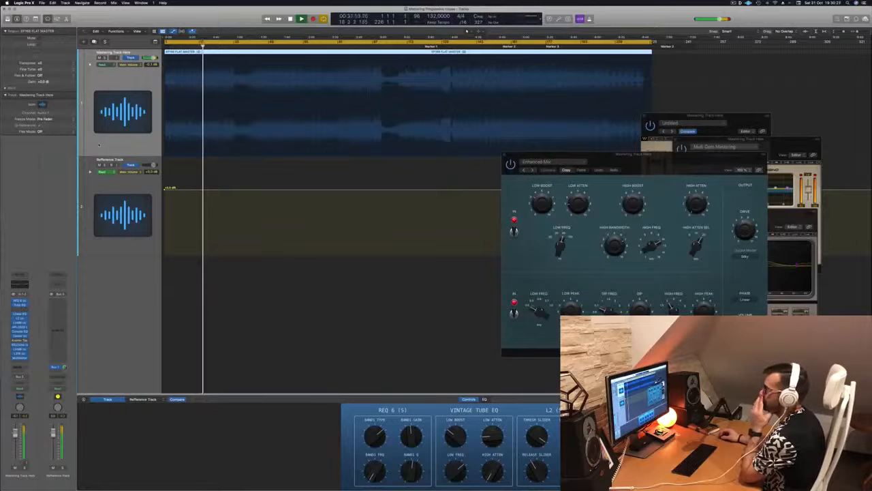
# Bring the L2 limiter window forward and place it beside the Vintage Tube EQ to watch its meters.
pyautogui.click(21, 318)
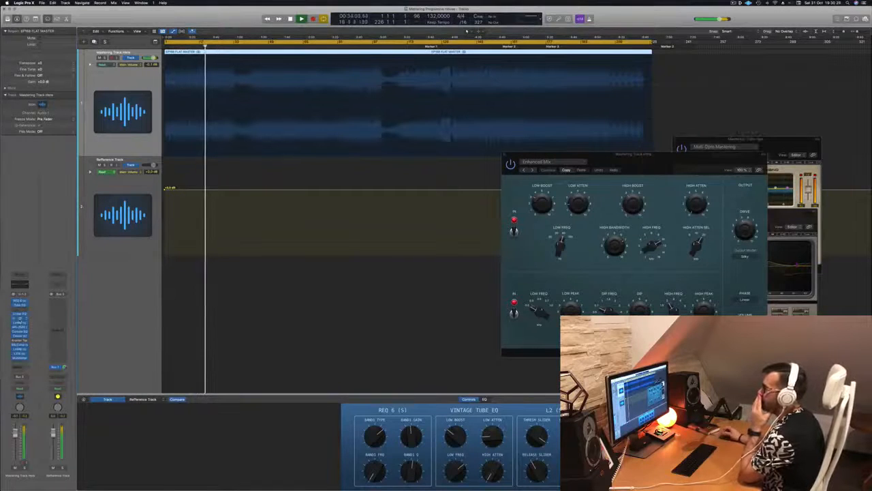
pyautogui.click(20, 318)
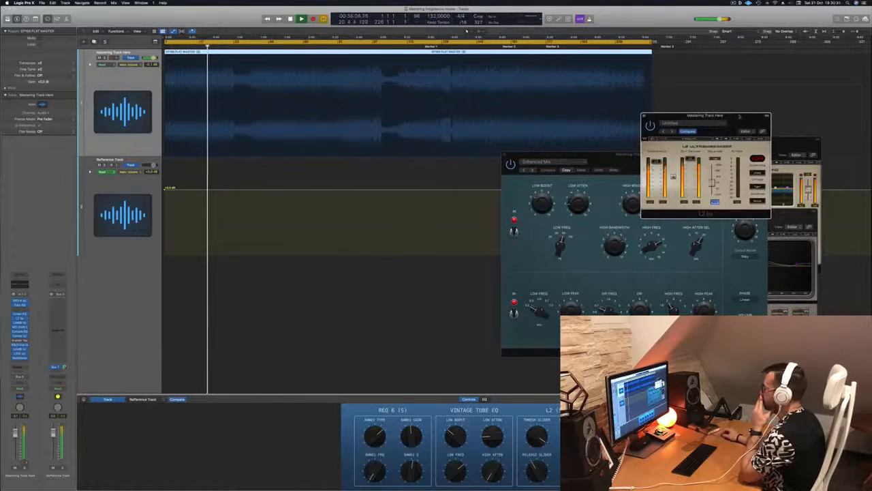
pyautogui.moveTo(736, 119); pyautogui.dragTo(466, 155)
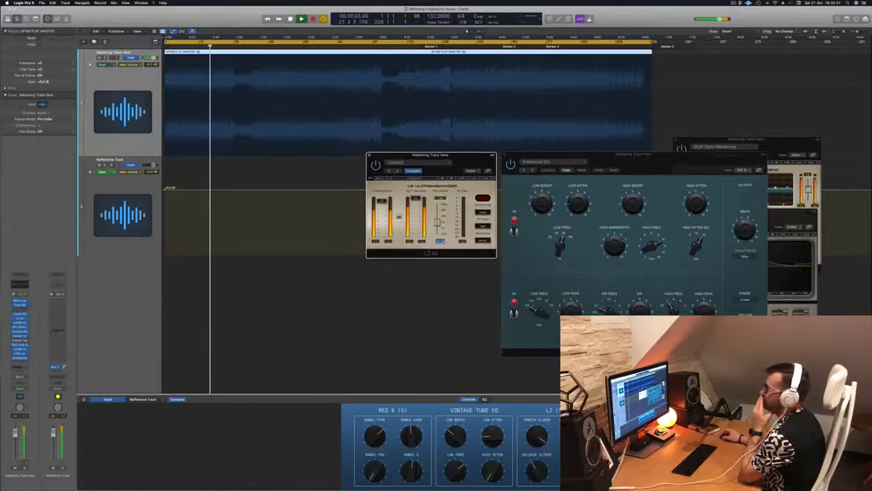
# Open the first LinMB and the API-2500 compressor, arranging both near the L2 to watch them work during playback.
pyautogui.click(19, 323)
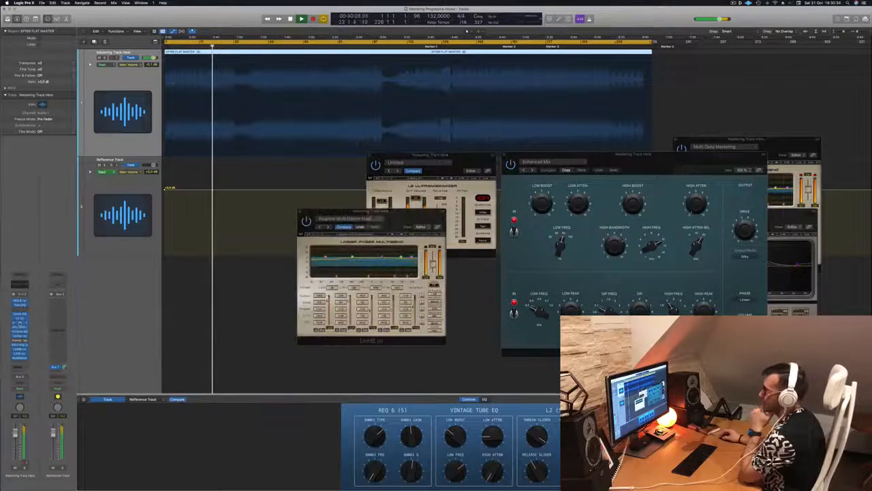
pyautogui.moveTo(416, 218); pyautogui.dragTo(620, 160)
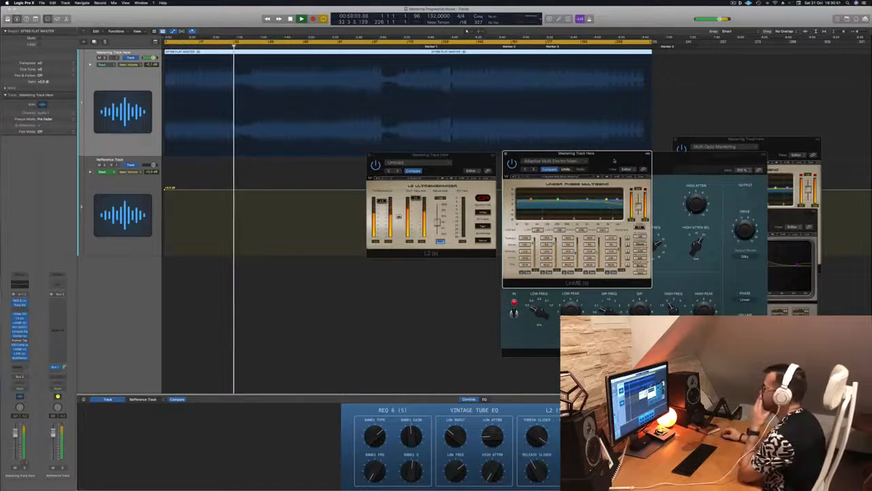
pyautogui.moveTo(614, 160)
pyautogui.mouseDown()
pyautogui.moveTo(588, 166)
pyautogui.moveTo(621, 167)
pyautogui.moveTo(612, 164)
pyautogui.mouseUp()
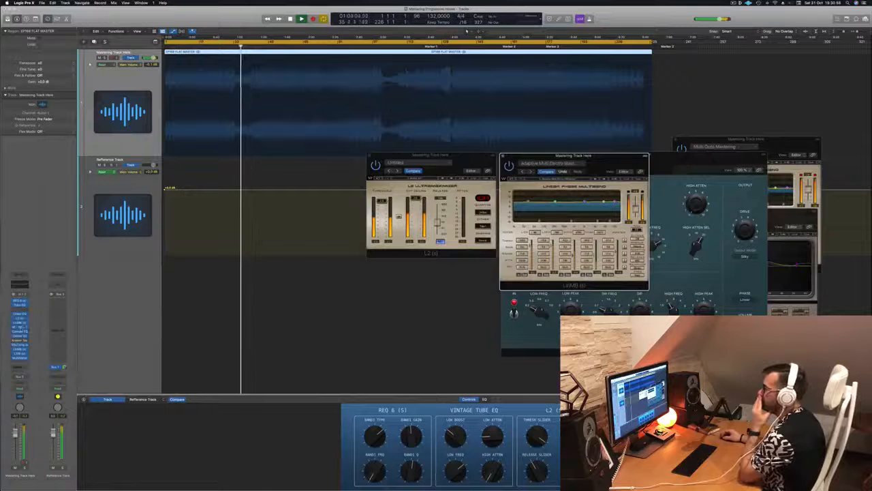
pyautogui.click(20, 327)
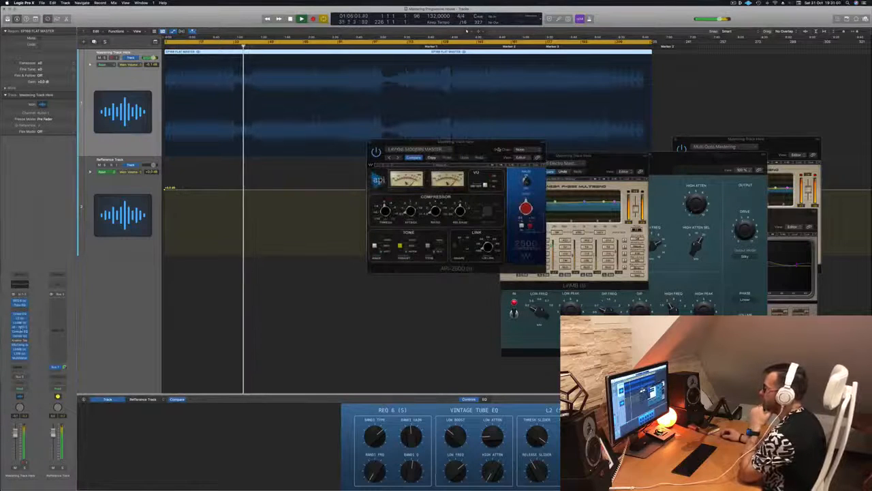
pyautogui.moveTo(463, 144); pyautogui.dragTo(459, 184)
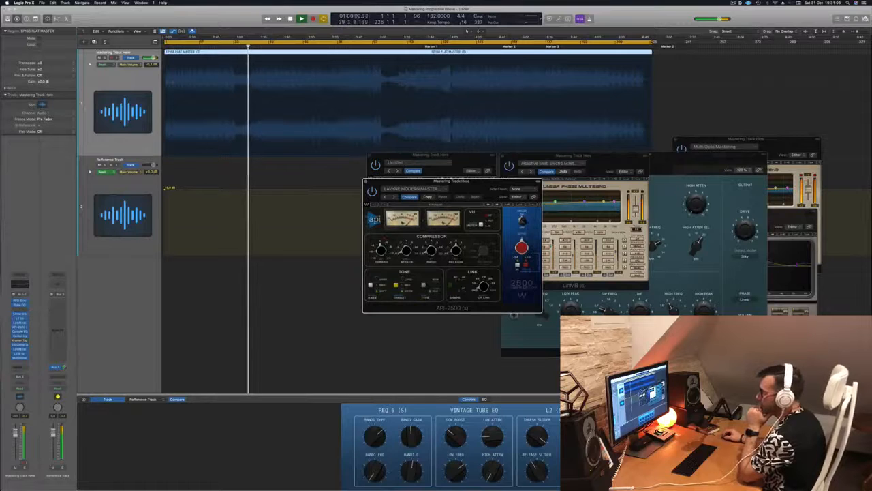
# Open the Vintage Console EQ to examine its settings, close it, and bring the API-2500 compressor back to the front.
pyautogui.click(19, 332)
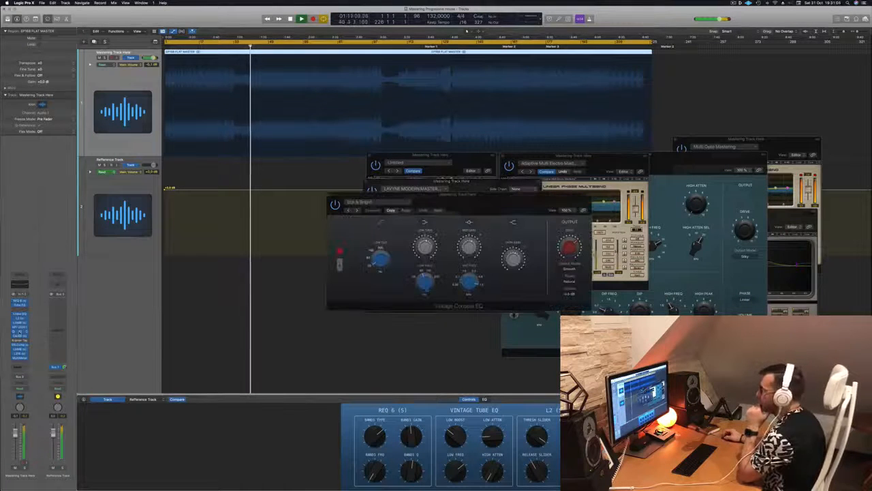
pyautogui.moveTo(494, 201); pyautogui.dragTo(459, 216)
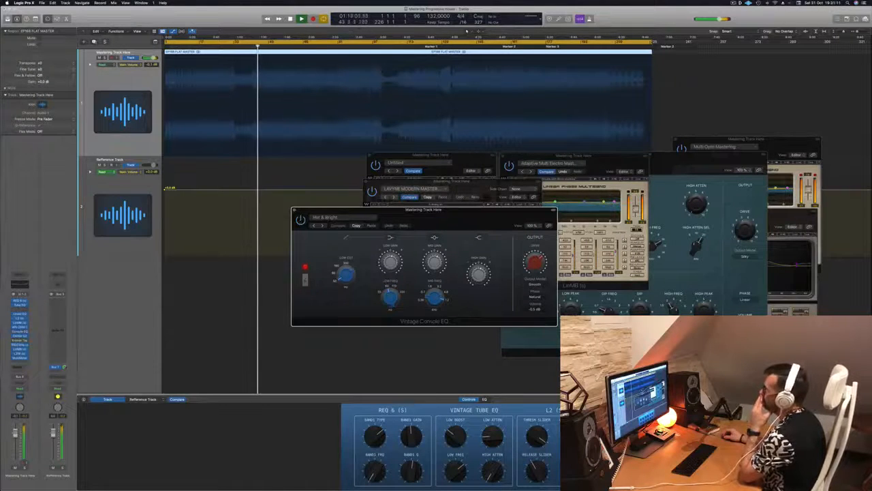
pyautogui.moveTo(463, 216); pyautogui.dragTo(489, 213)
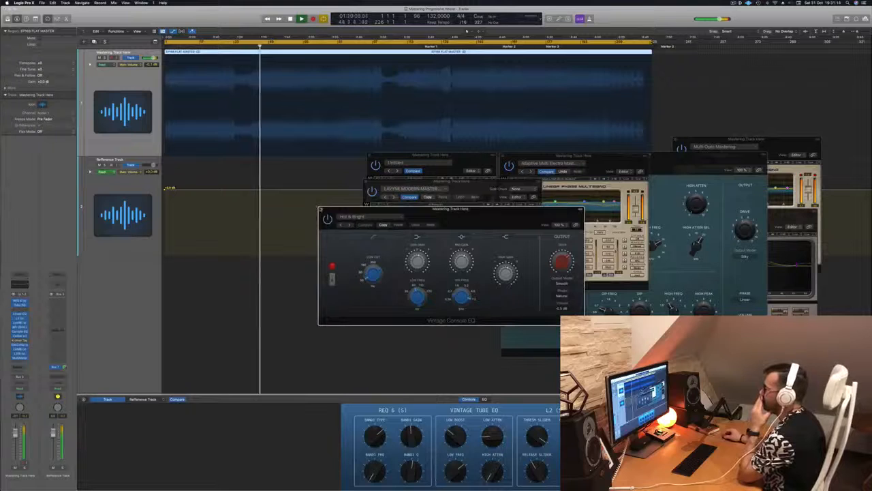
pyautogui.click(316, 209)
pyautogui.click(22, 326)
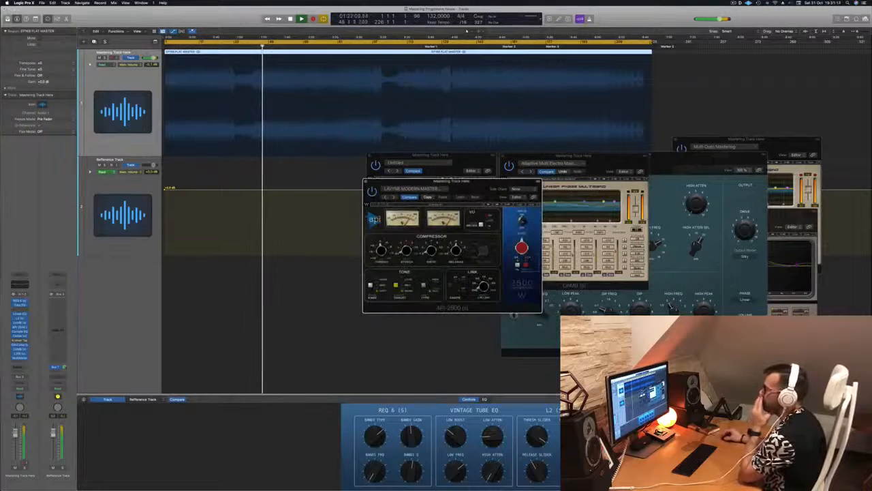
# Open the Center plug-in to check its center and sides levels during playback, and close it.
pyautogui.click(20, 336)
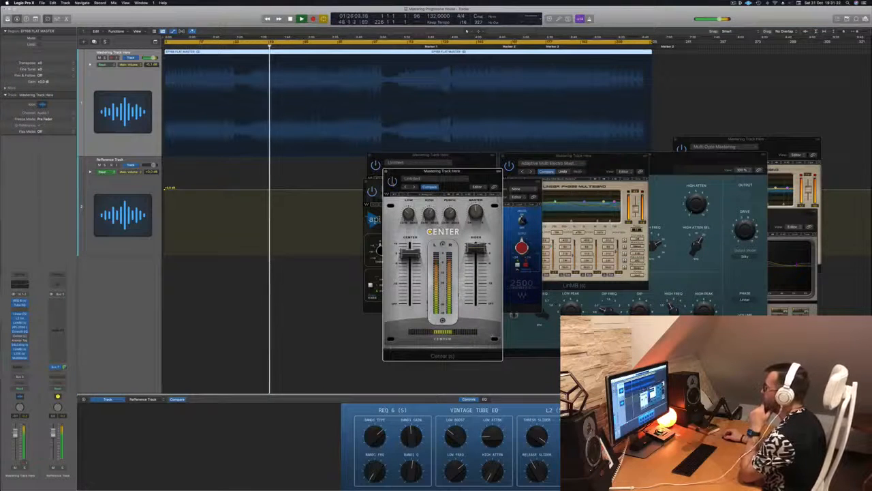
pyautogui.moveTo(470, 171); pyautogui.dragTo(489, 175)
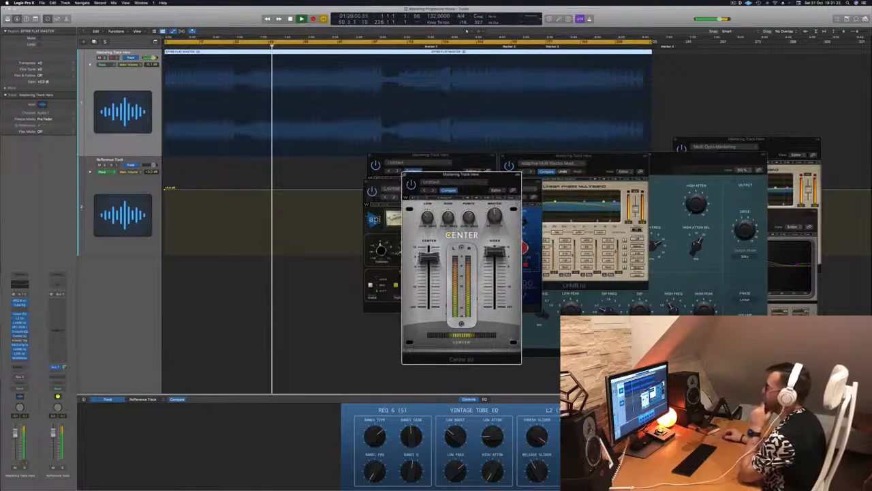
pyautogui.click(406, 176)
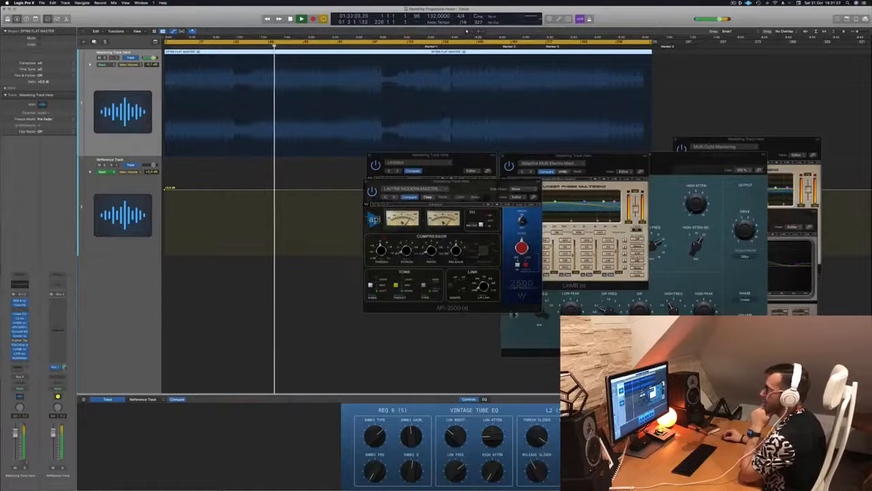
# Open the SSLComp, and place the second LinMB with the Multi Opto Mastering preset beside the first one.
pyautogui.click(19, 344)
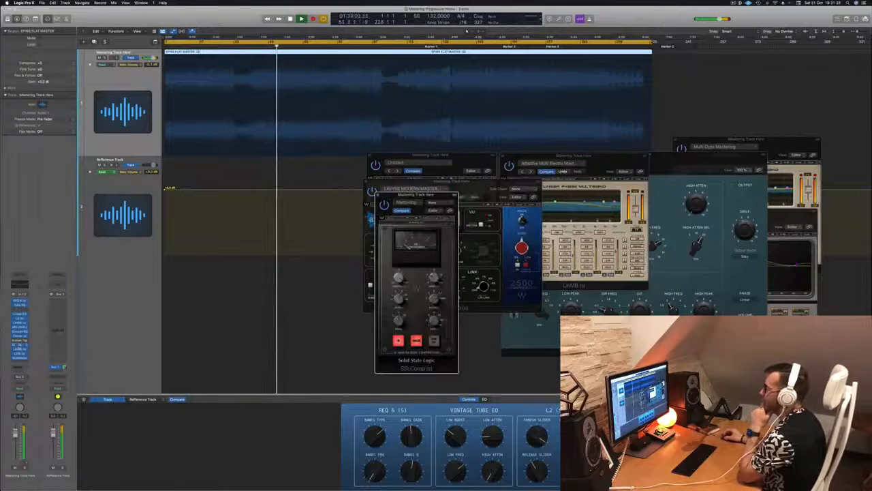
pyautogui.click(21, 350)
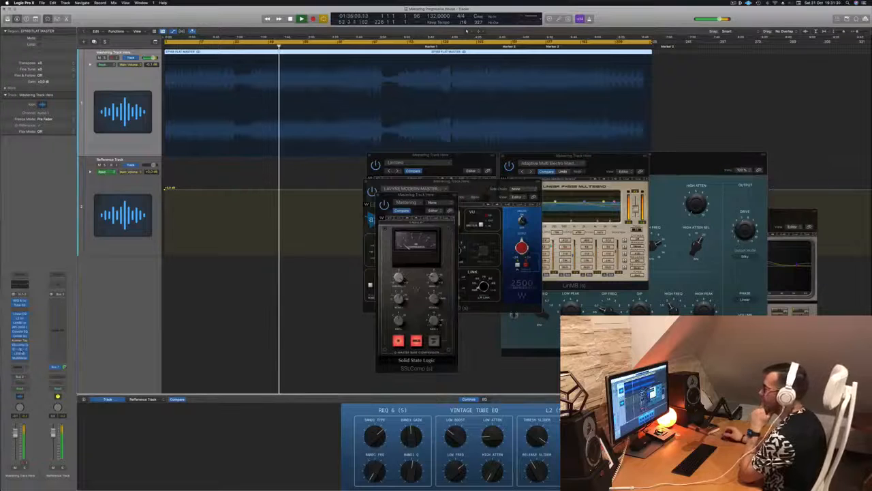
pyautogui.click(21, 349)
pyautogui.moveTo(766, 139); pyautogui.dragTo(771, 167)
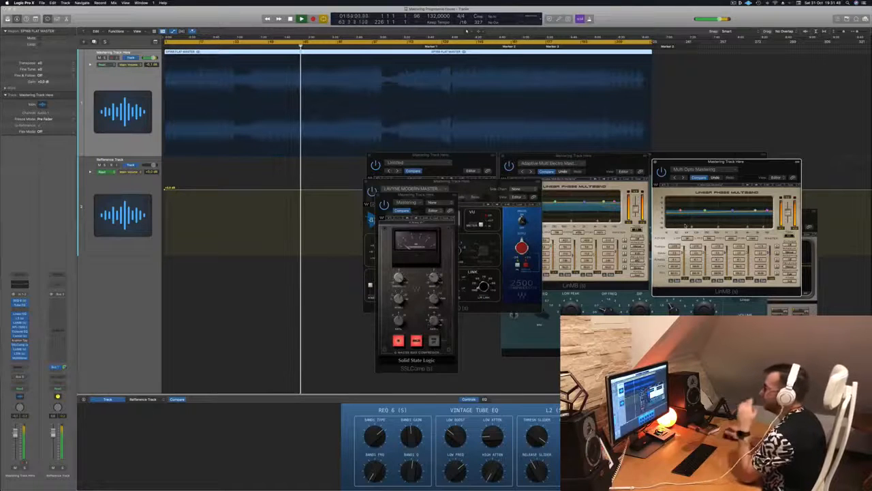
# Bring the L316 limiter forward and place it over the SSLComp to watch it while the track plays on.
pyautogui.click(19, 353)
pyautogui.click(19, 354)
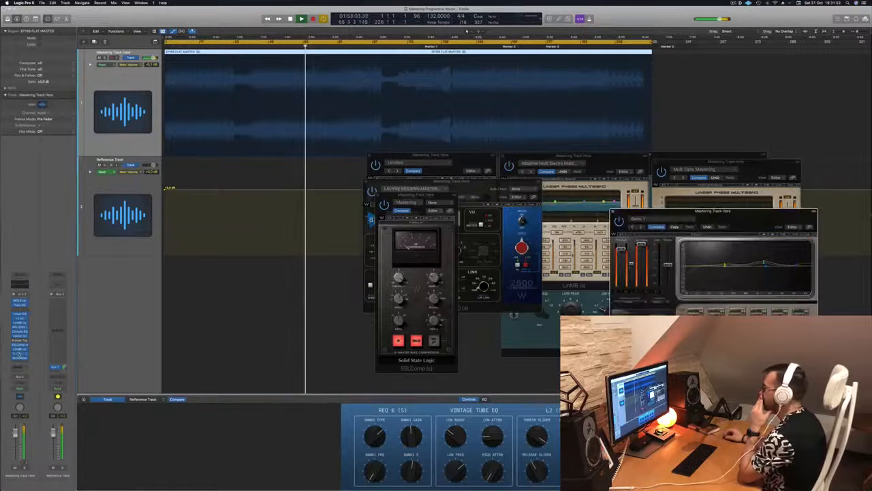
pyautogui.moveTo(702, 211); pyautogui.dragTo(316, 188)
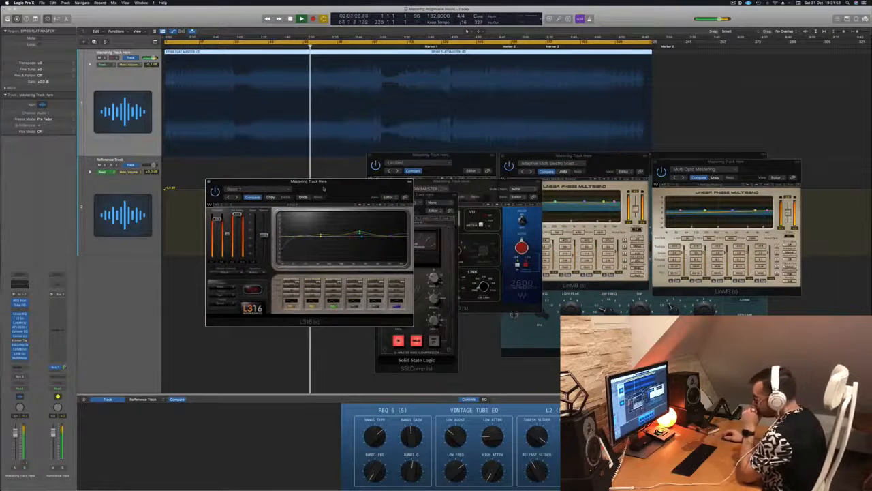
pyautogui.moveTo(323, 189); pyautogui.dragTo(335, 194)
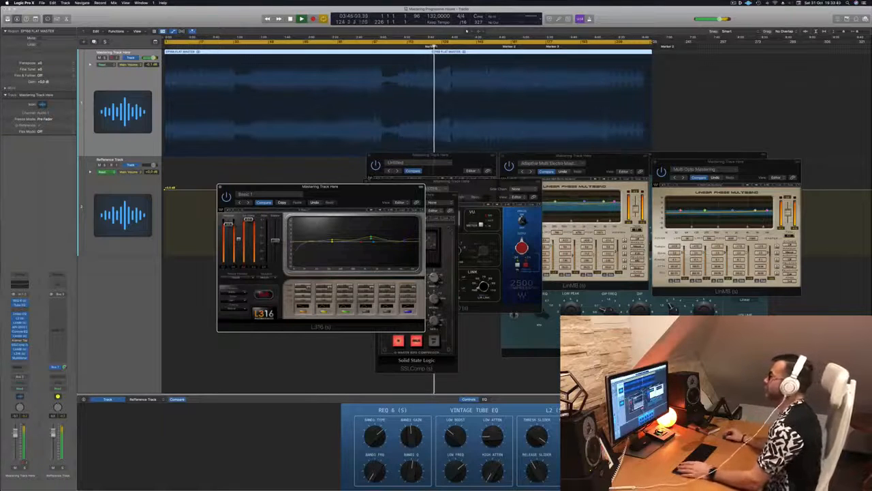
pyautogui.moveTo(362, 188); pyautogui.dragTo(411, 194)
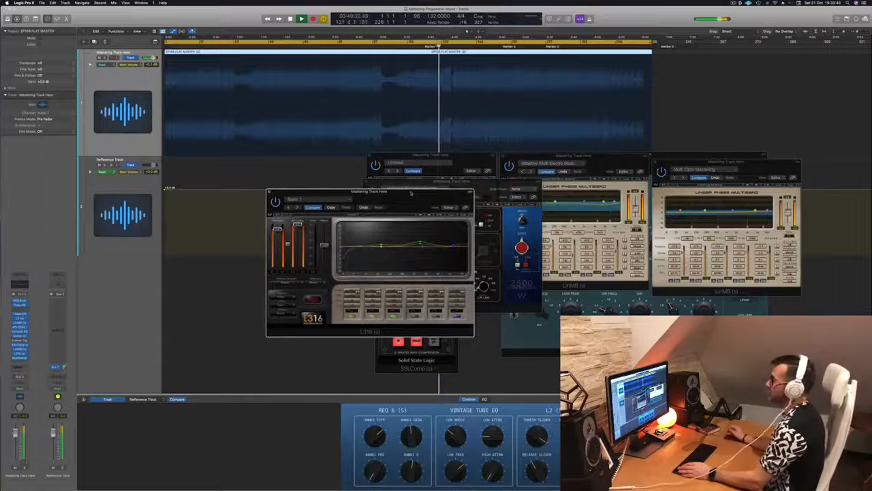